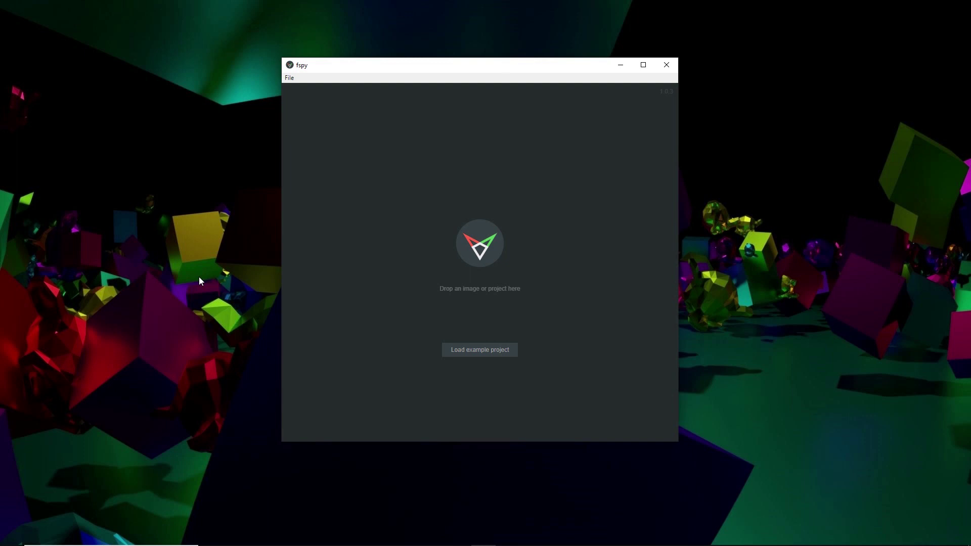
# Bring up File Explorer showing the fspy photo folder beside the empty fSpy window.
pyautogui.moveTo(282, 540)
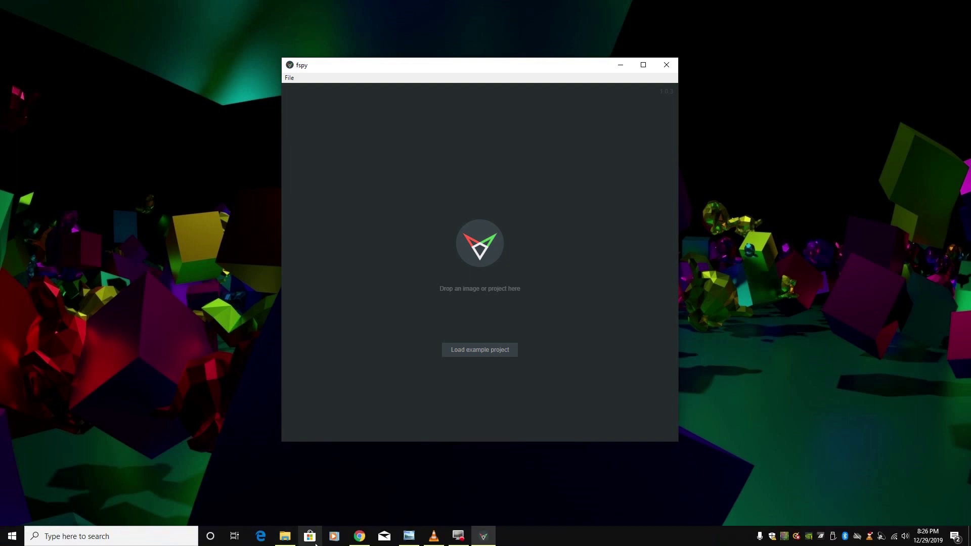
pyautogui.click(282, 540)
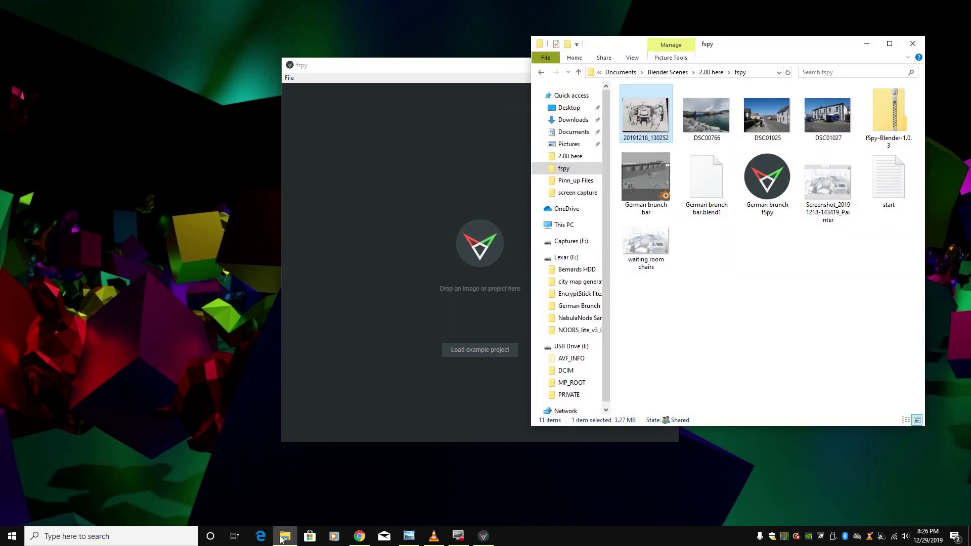
pyautogui.doubleClick(650, 128)
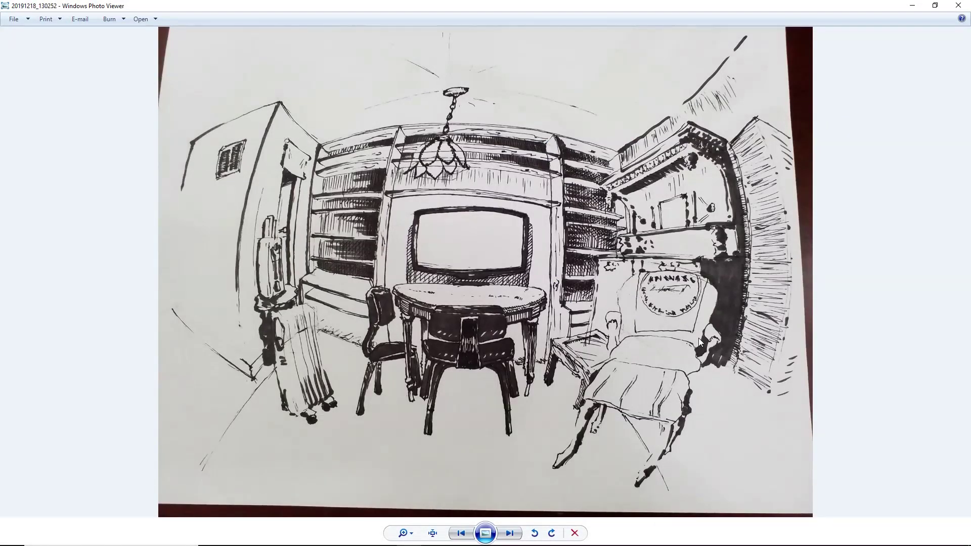
pyautogui.press('Right')
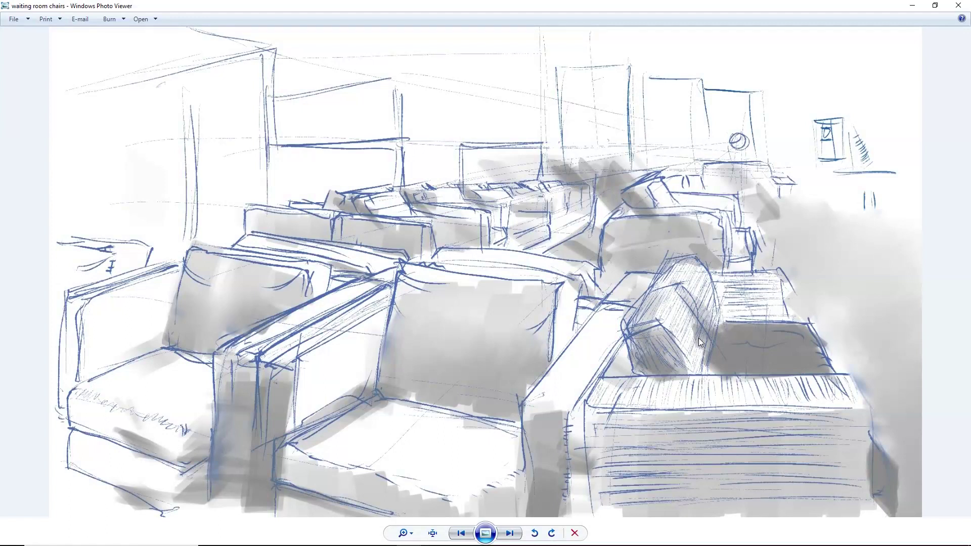
pyautogui.press('Right')
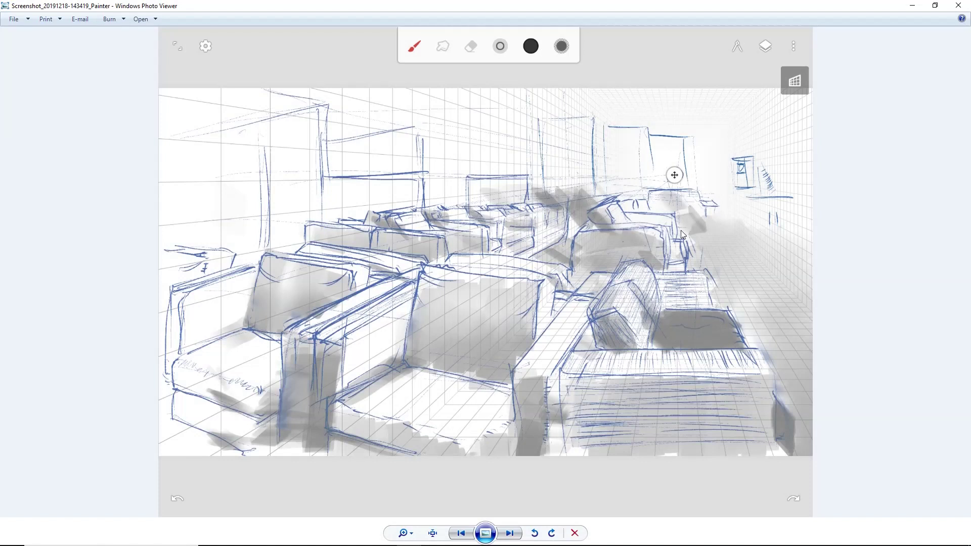
pyautogui.click(958, 5)
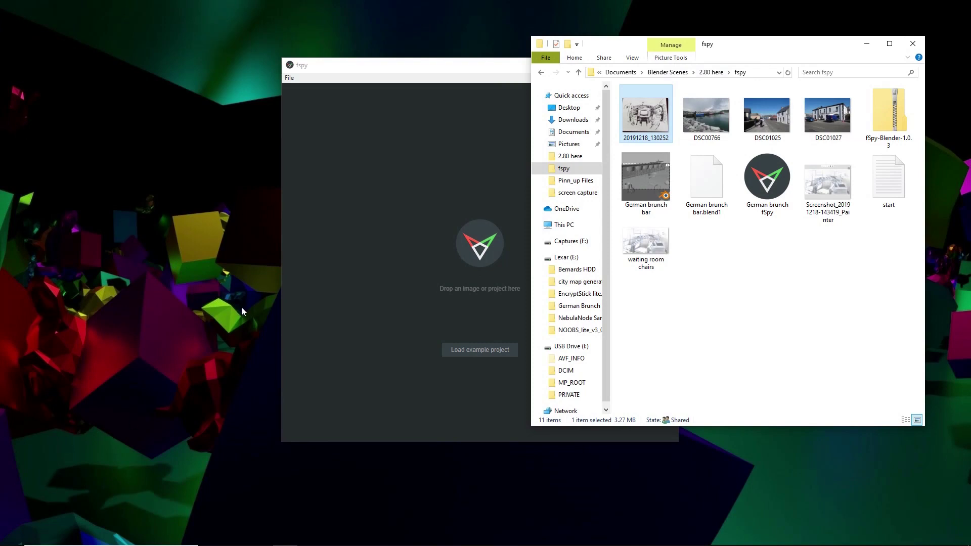
# Launch Blender, set DSC01027.JPG as the camera background image, and frame the cube in camera view.
pyautogui.click(12, 536)
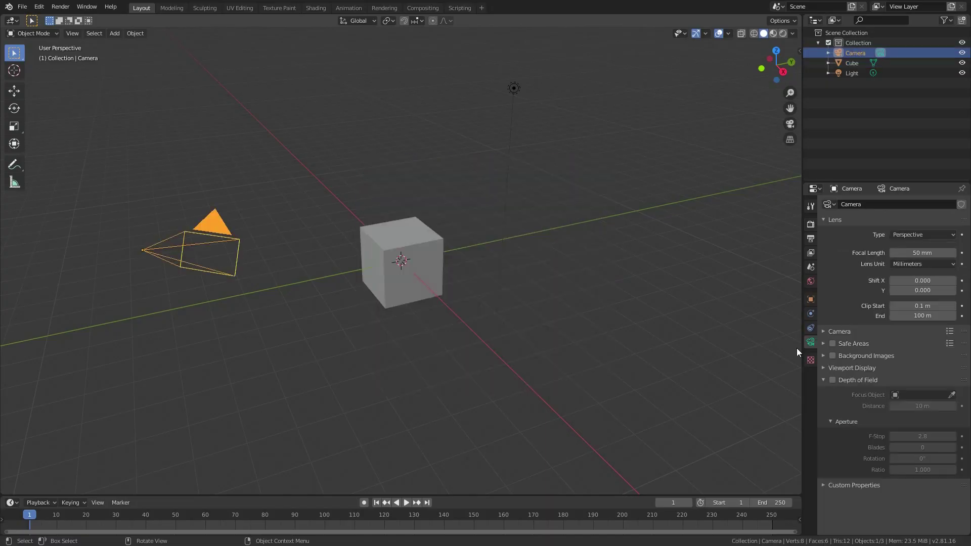
pyautogui.click(822, 356)
pyautogui.click(833, 356)
pyautogui.click(851, 372)
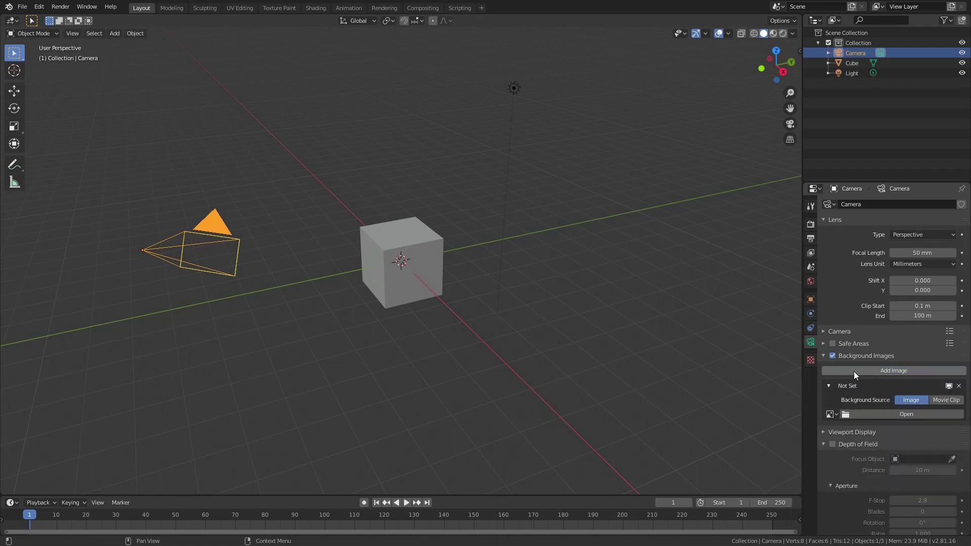
pyautogui.click(902, 414)
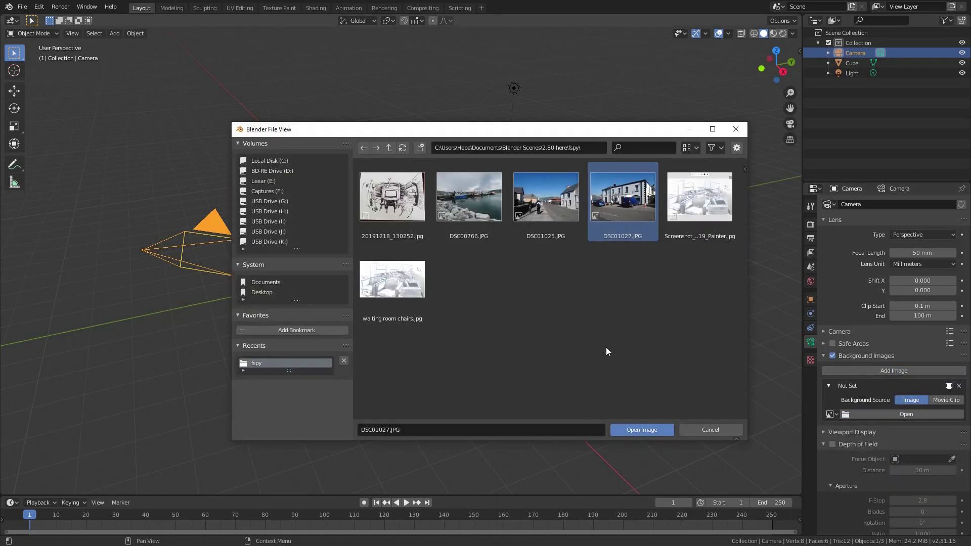
pyautogui.click(642, 429)
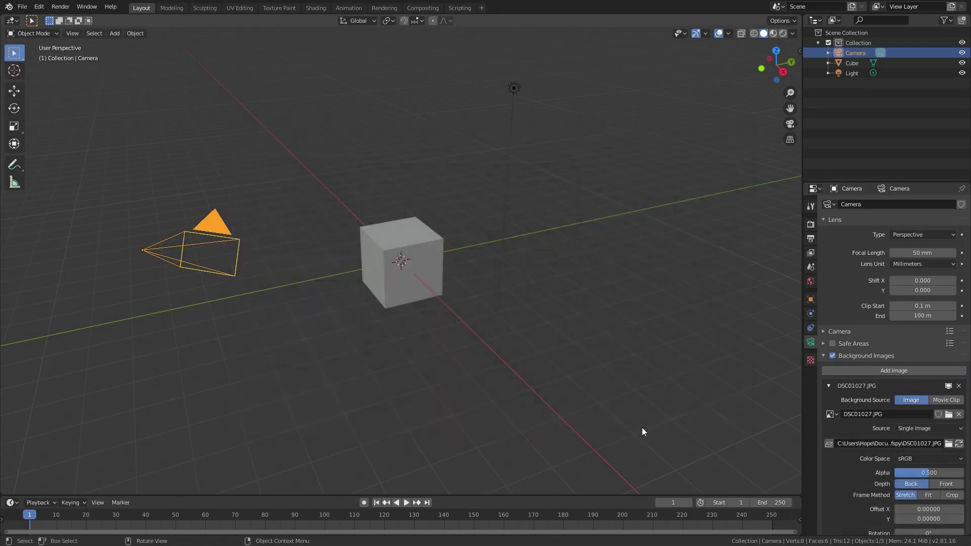
pyautogui.press('KP_0')
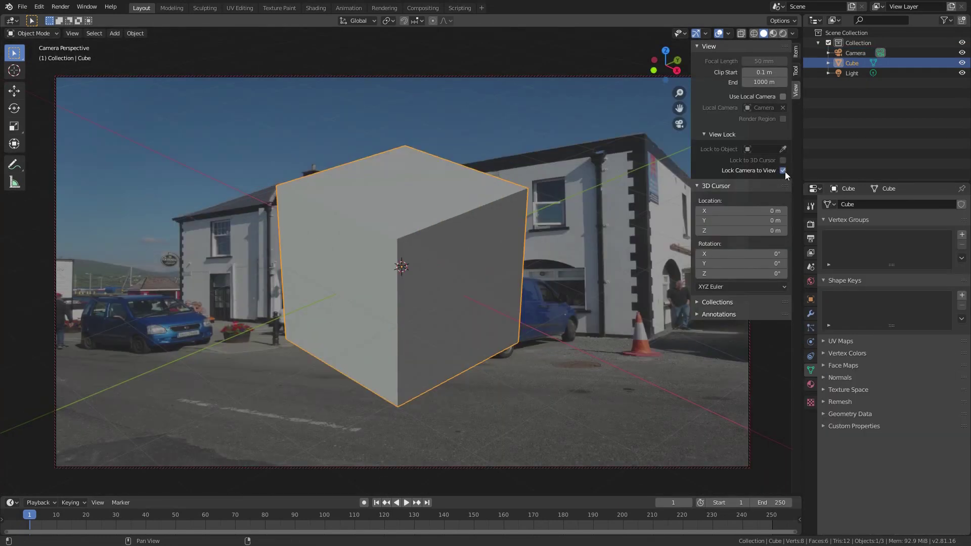
pyautogui.moveTo(421, 290); pyautogui.dragTo(343, 261, button='middle')
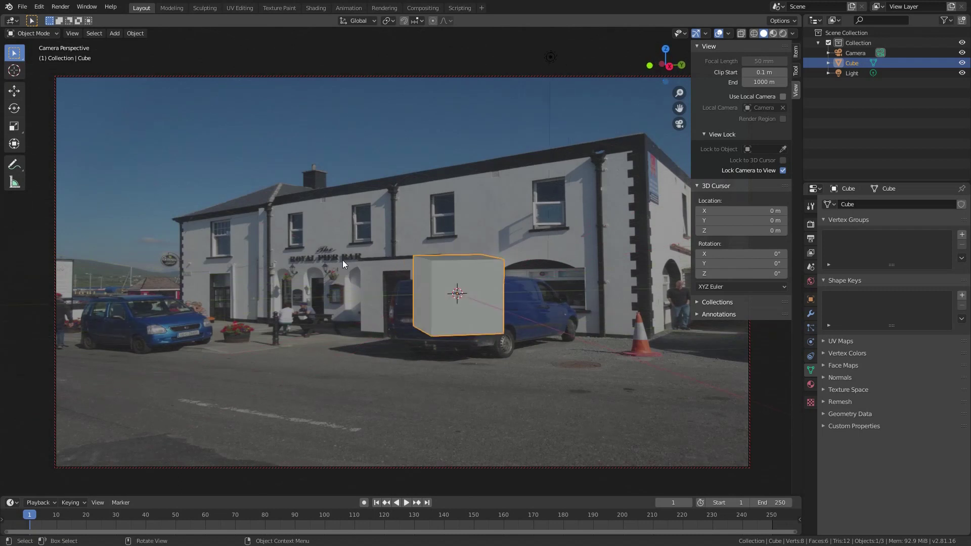
pyautogui.hotkey('alt', 'Tab')
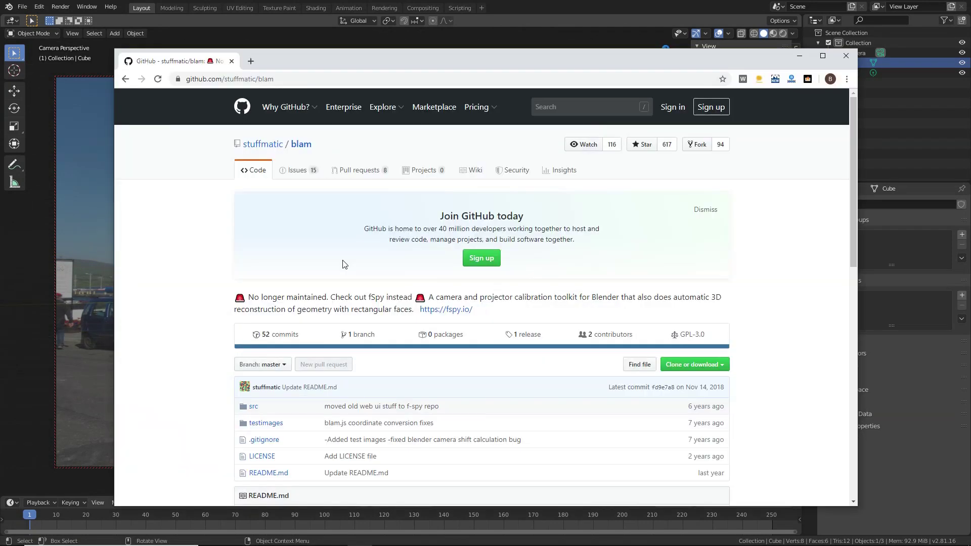
pyautogui.moveTo(314, 151); pyautogui.dragTo(292, 148)
pyautogui.click(456, 309)
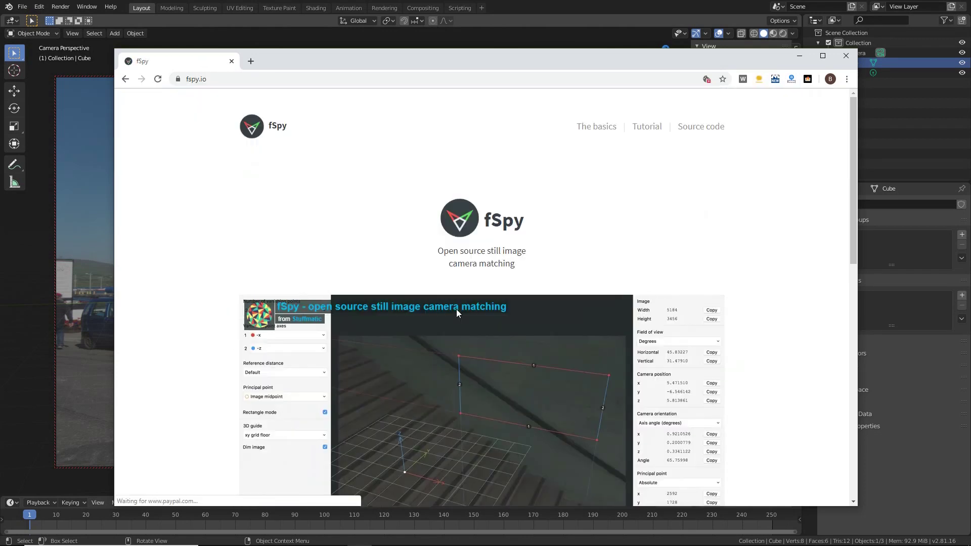
pyautogui.scroll(-2, 185, 250)
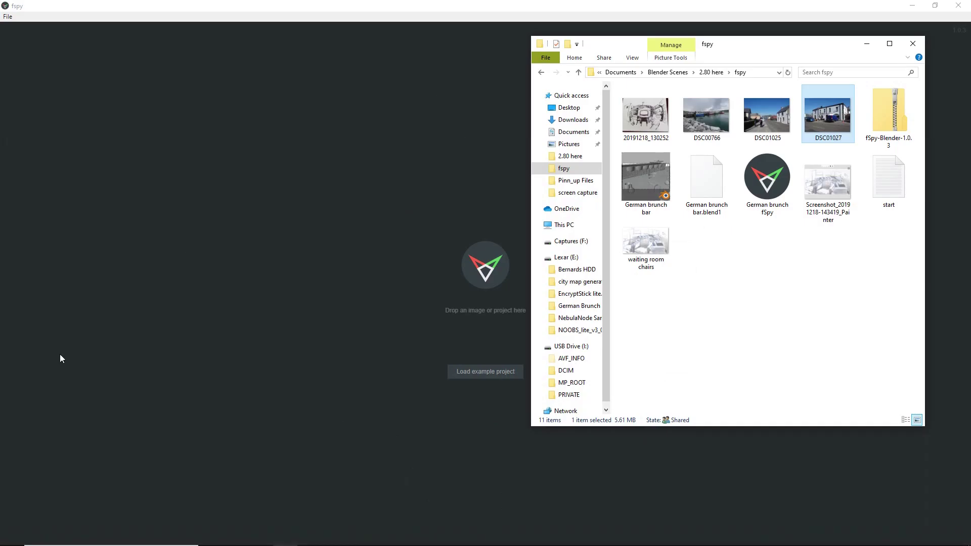
# Load the DSC01027 pub photo into fSpy from the Explorer folder.
pyautogui.click(12, 536)
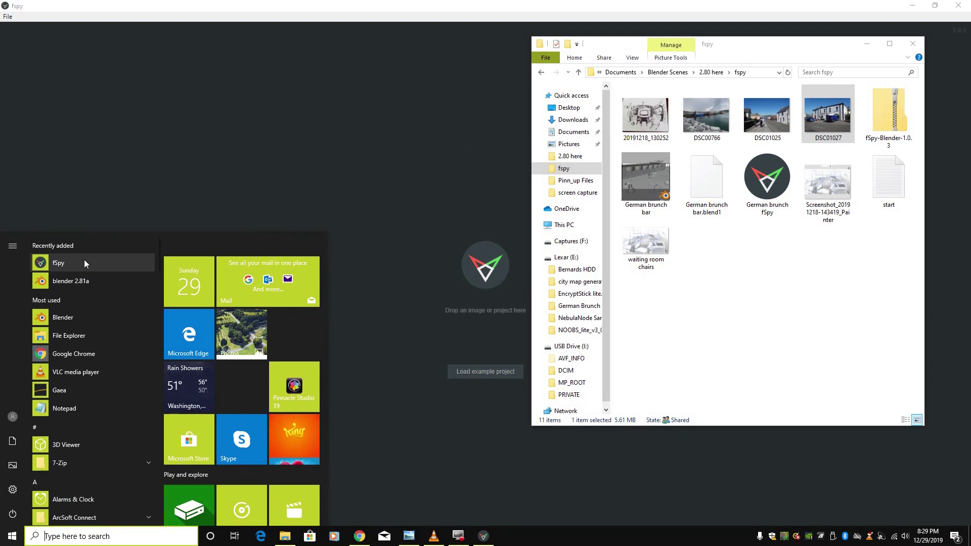
pyautogui.moveTo(844, 118); pyautogui.dragTo(343, 108)
pyautogui.click(443, 5)
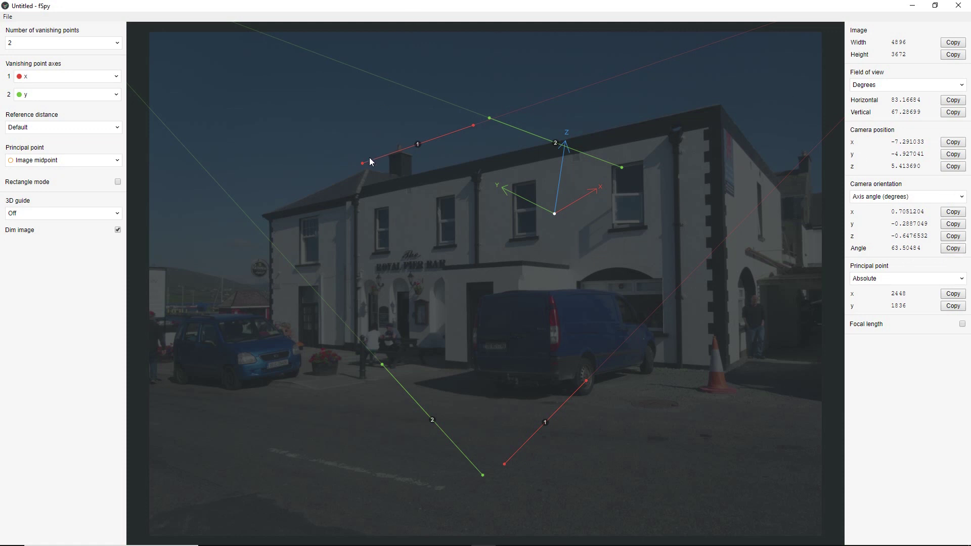
# Align the red vanishing line to the roofline and the green line to the side corner.
pyautogui.moveTo(363, 164); pyautogui.dragTo(367, 186)
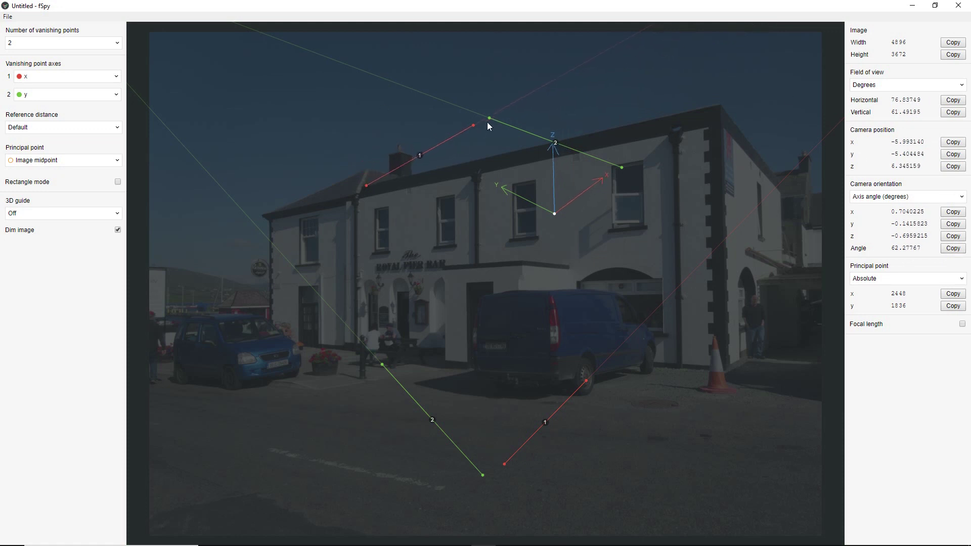
pyautogui.moveTo(473, 127); pyautogui.dragTo(717, 107)
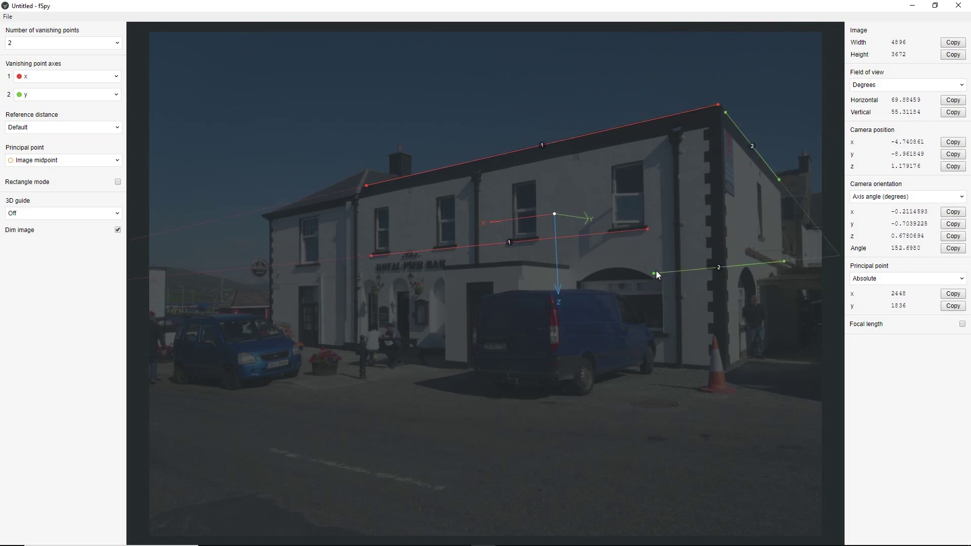
pyautogui.moveTo(656, 271); pyautogui.dragTo(724, 235)
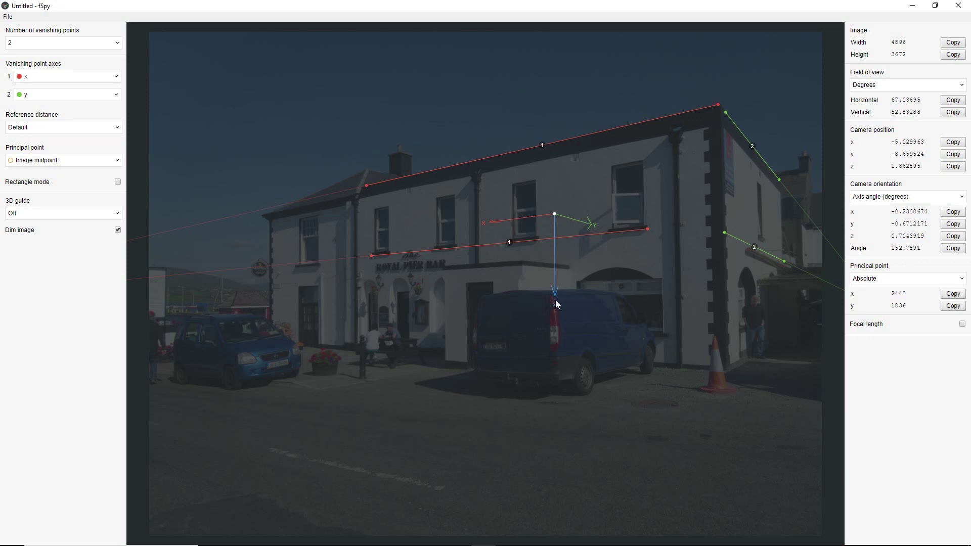
# Highlight the Importing to Blender heading and importer add-on sentence on fspy.io.
pyautogui.hotkey('alt', 'Tab')
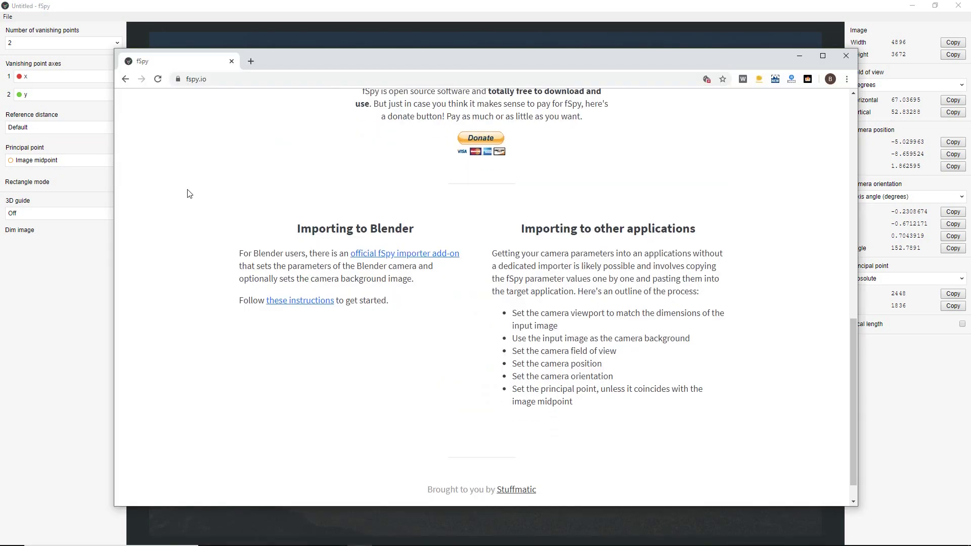
pyautogui.moveTo(297, 228); pyautogui.dragTo(432, 225)
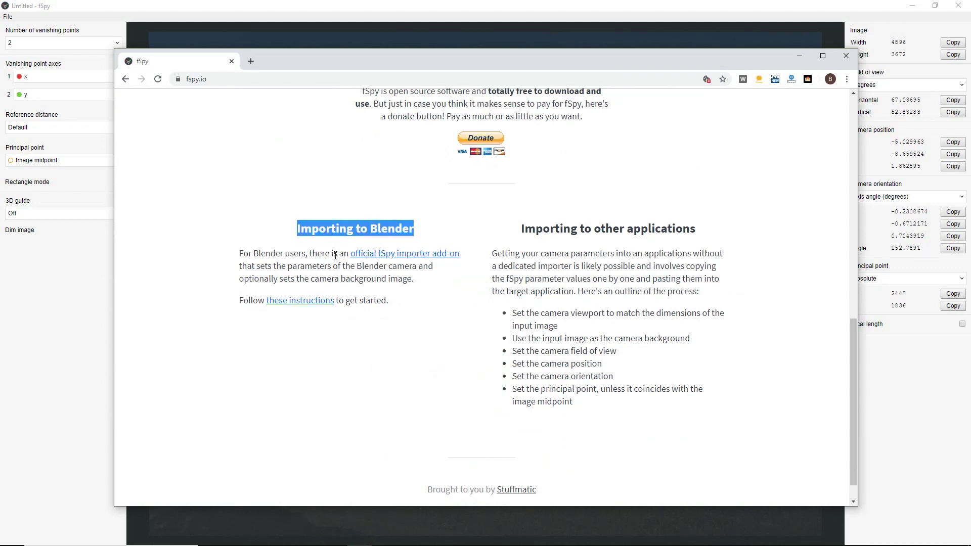
pyautogui.moveTo(333, 254); pyautogui.dragTo(344, 266)
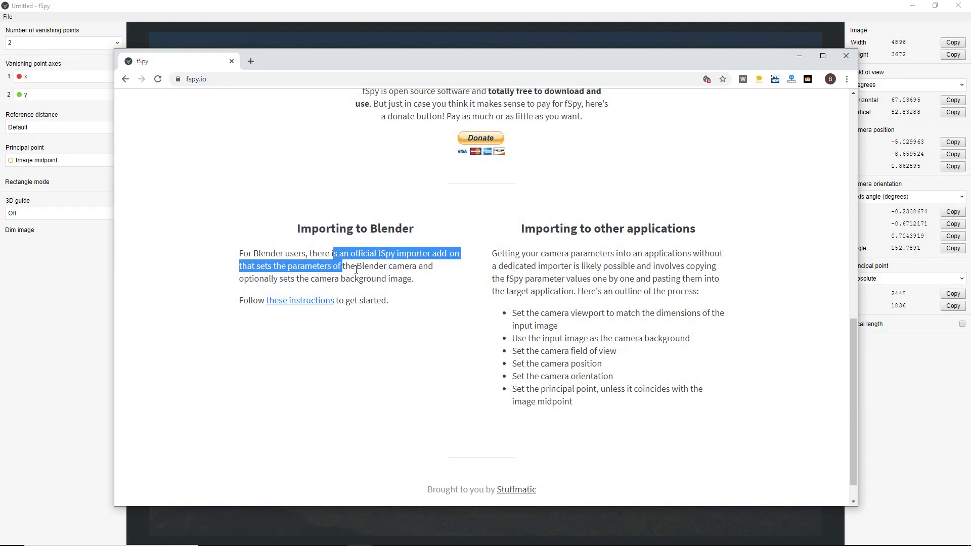
pyautogui.click(394, 271)
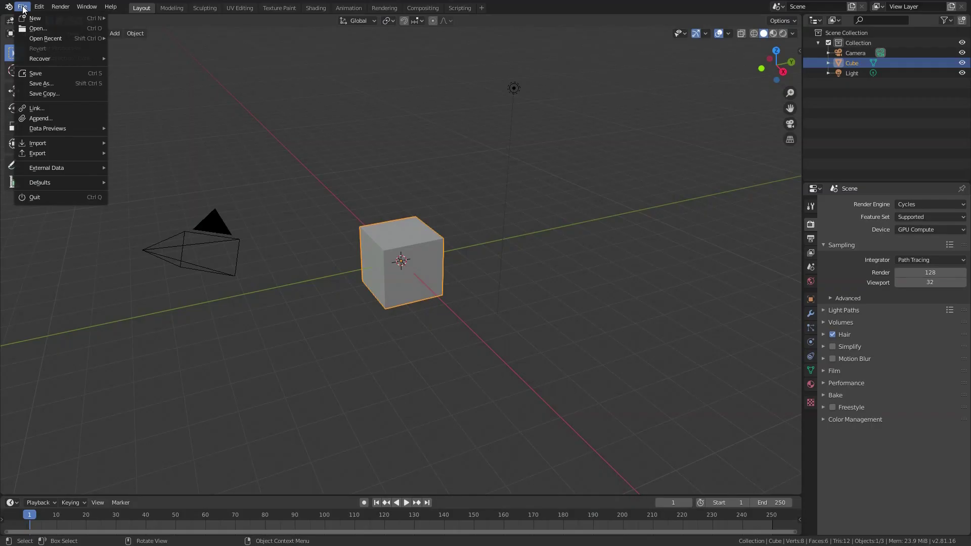
# Install the fSpy-Blender-1.0.3.zip add-on from the fspy folder via Blender Preferences.
pyautogui.moveTo(39, 7)
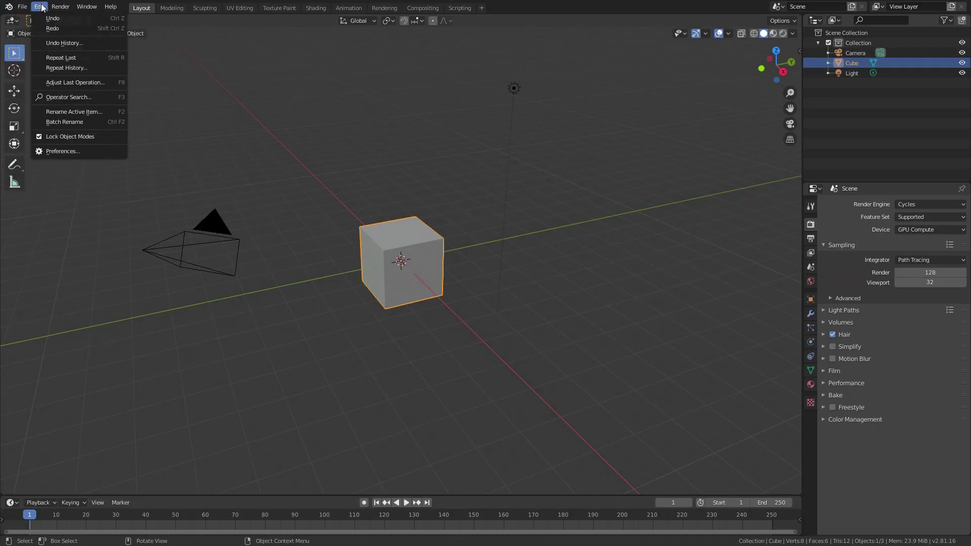
pyautogui.click(62, 151)
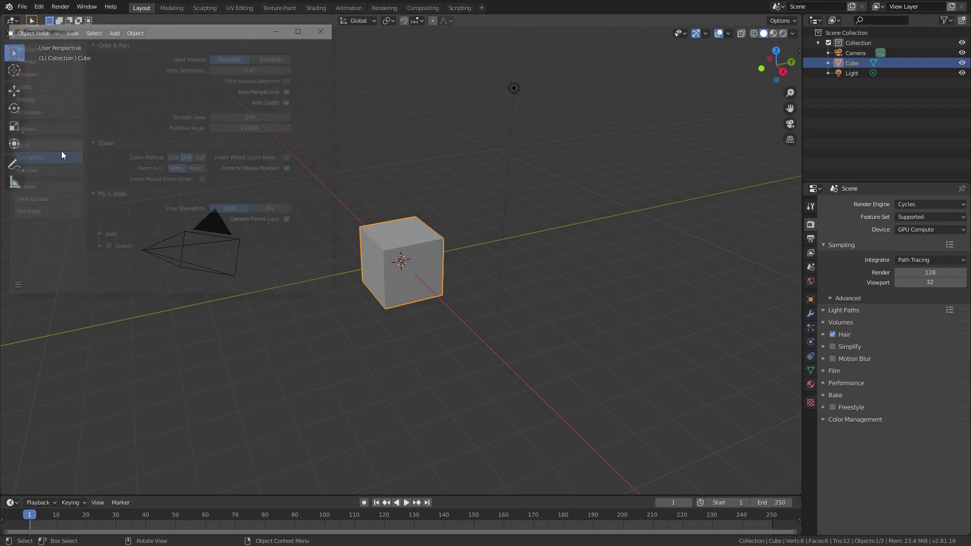
pyautogui.click(46, 127)
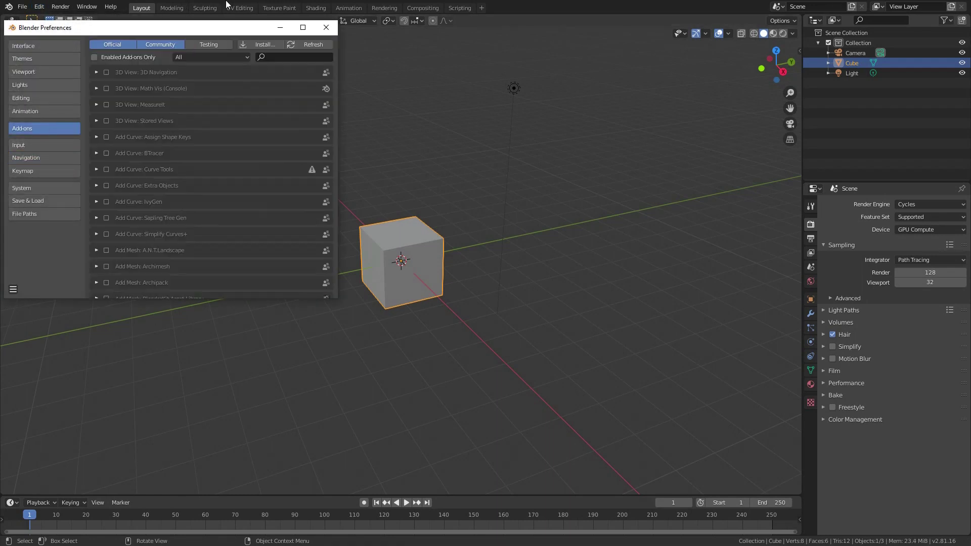
pyautogui.click(265, 44)
pyautogui.click(258, 363)
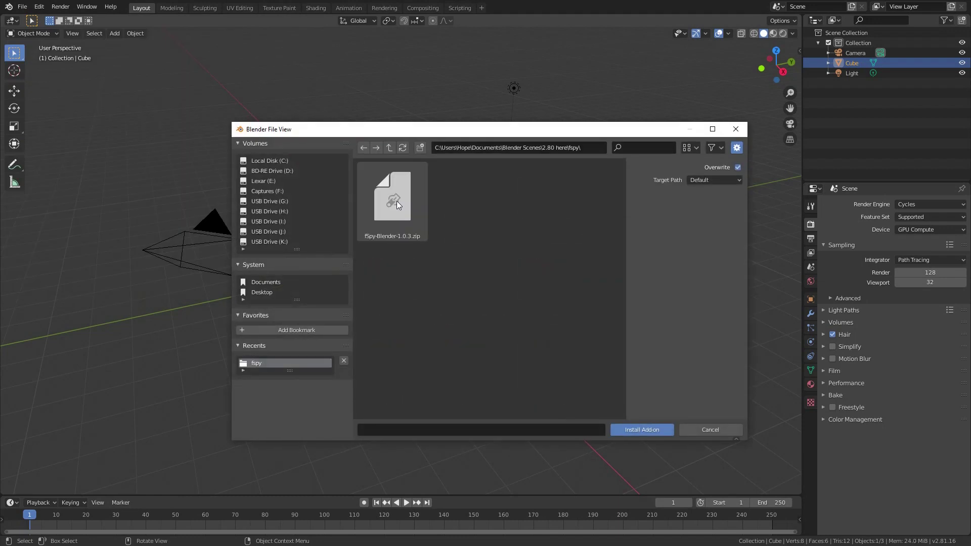
pyautogui.click(399, 202)
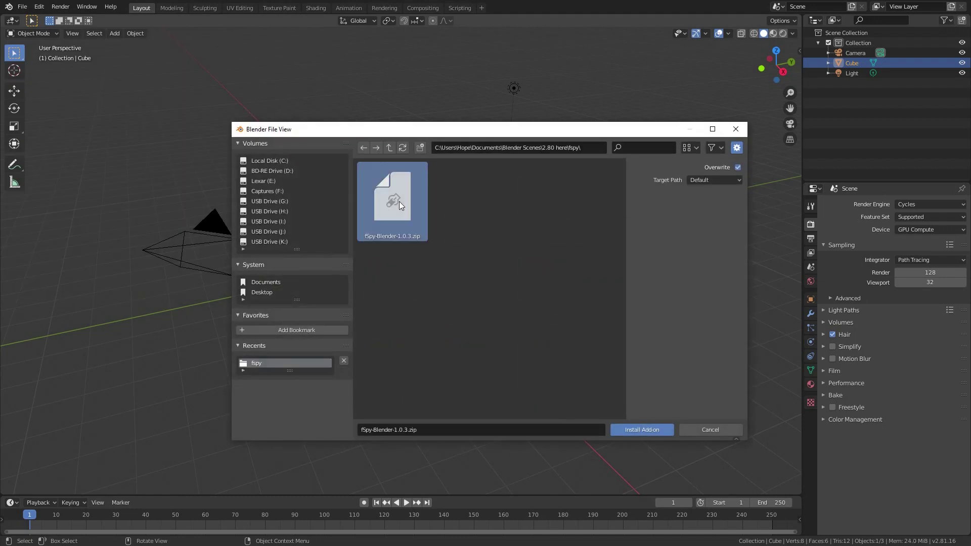
pyautogui.doubleClick(371, 239)
# Confirm File > Import now lists fSpy (.fspy), then dismiss the menu.
pyautogui.click(22, 8)
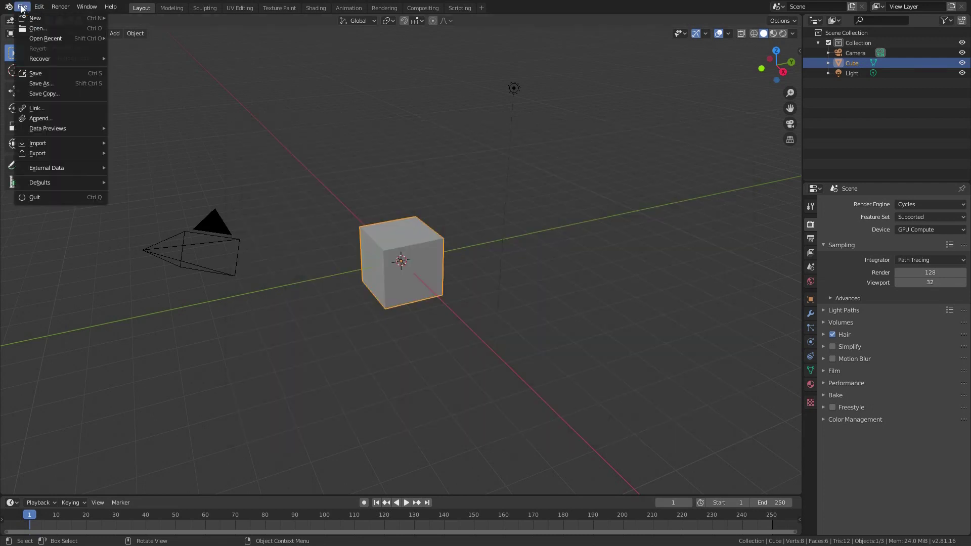
pyautogui.moveTo(64, 144)
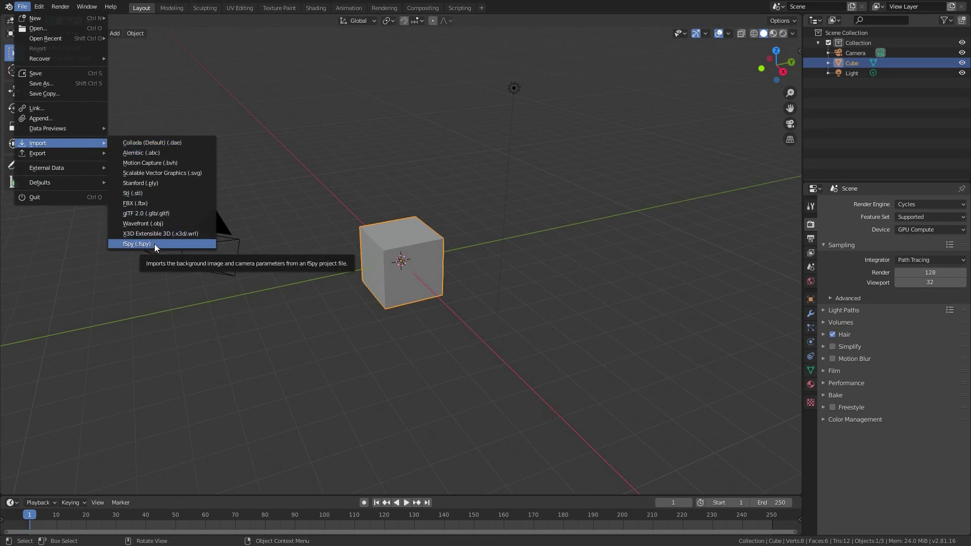
pyautogui.press('Escape')
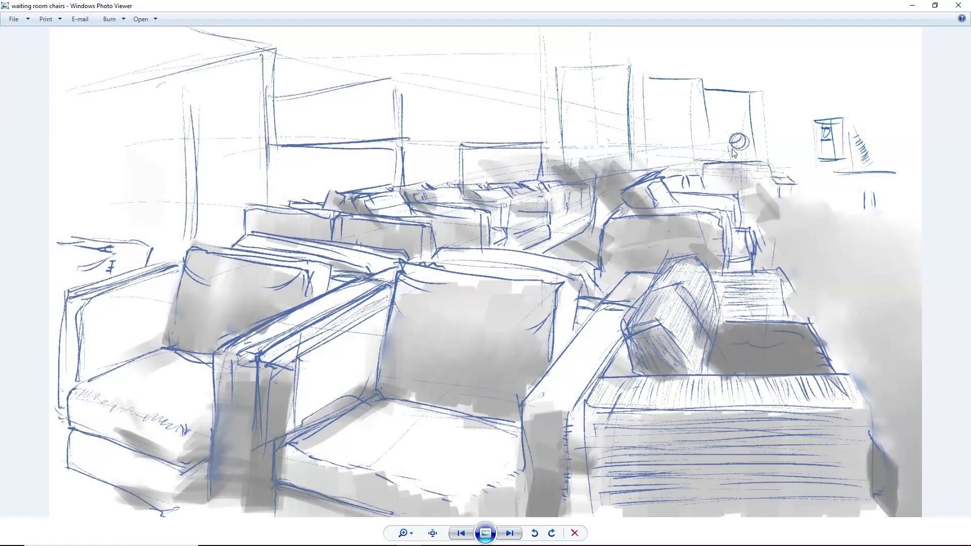
# Show the Painter screenshot of the waiting-room sketch, enlarged and panned upward.
pyautogui.press('Left')
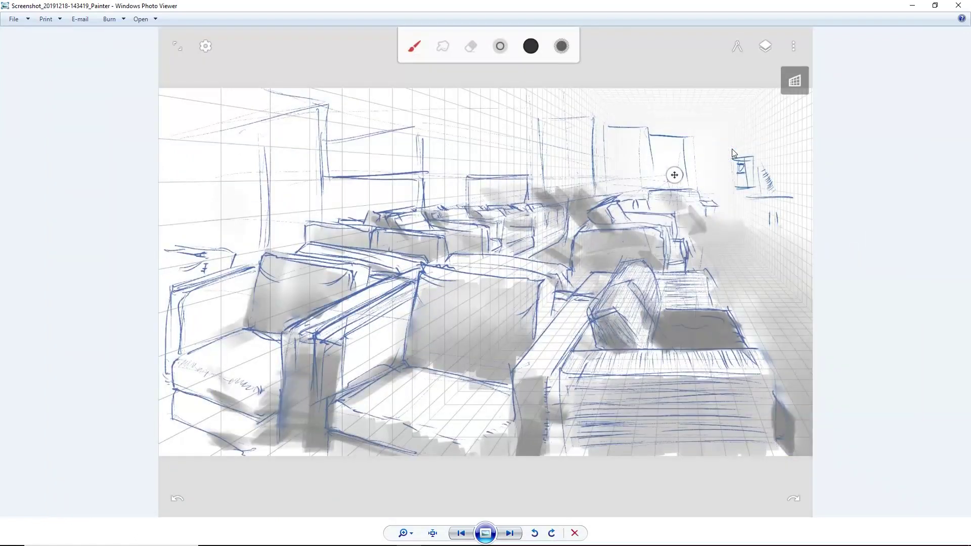
pyautogui.scroll(1, 674, 174)
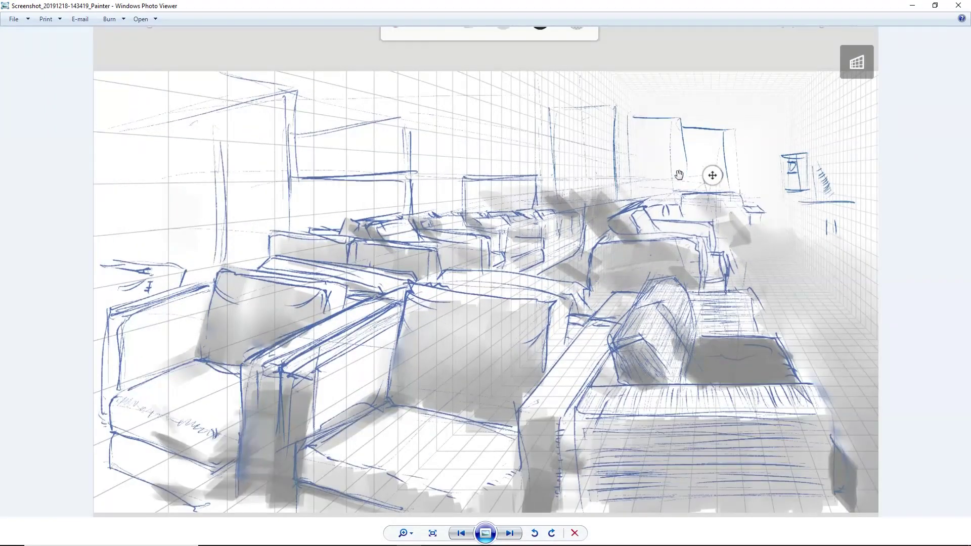
pyautogui.moveTo(692, 175); pyautogui.dragTo(707, 160)
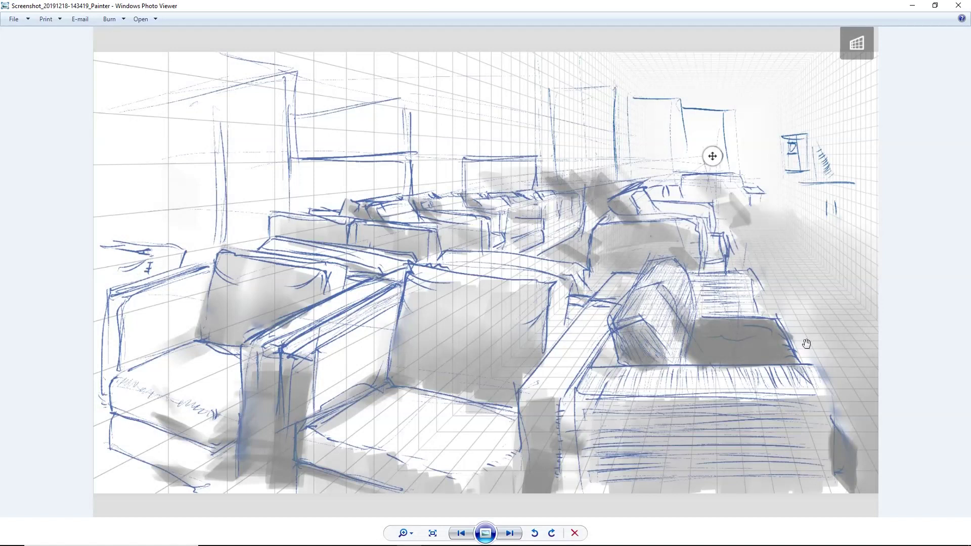
pyautogui.click(911, 6)
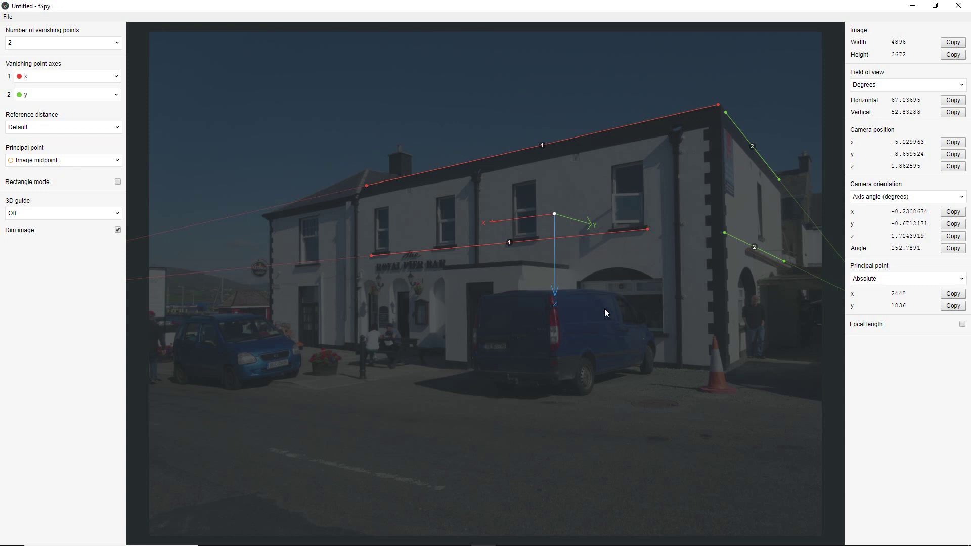
pyautogui.click(38, 79)
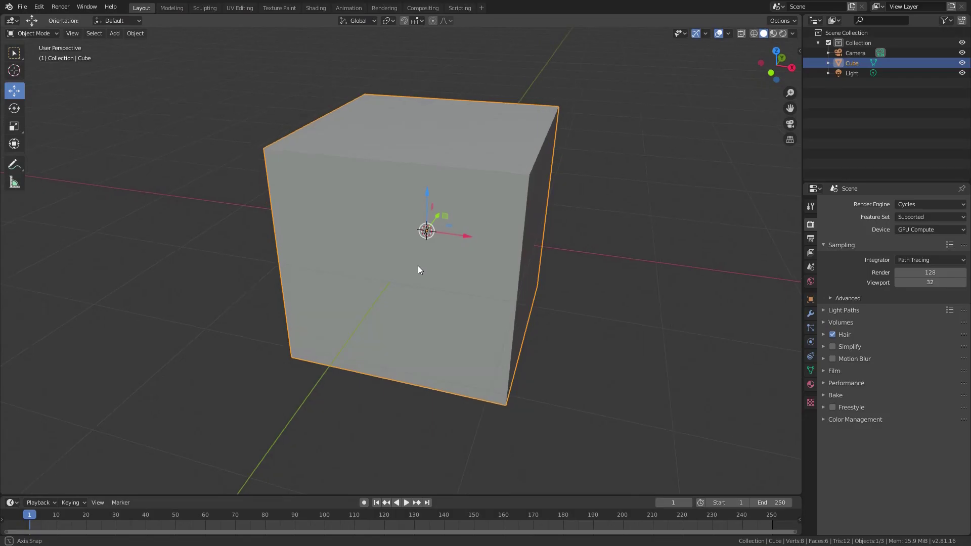
# Orbit and zoom around the default cube to inspect it up close.
pyautogui.moveTo(417, 265); pyautogui.dragTo(404, 271, button='middle')
pyautogui.scroll(6, 445, 241)
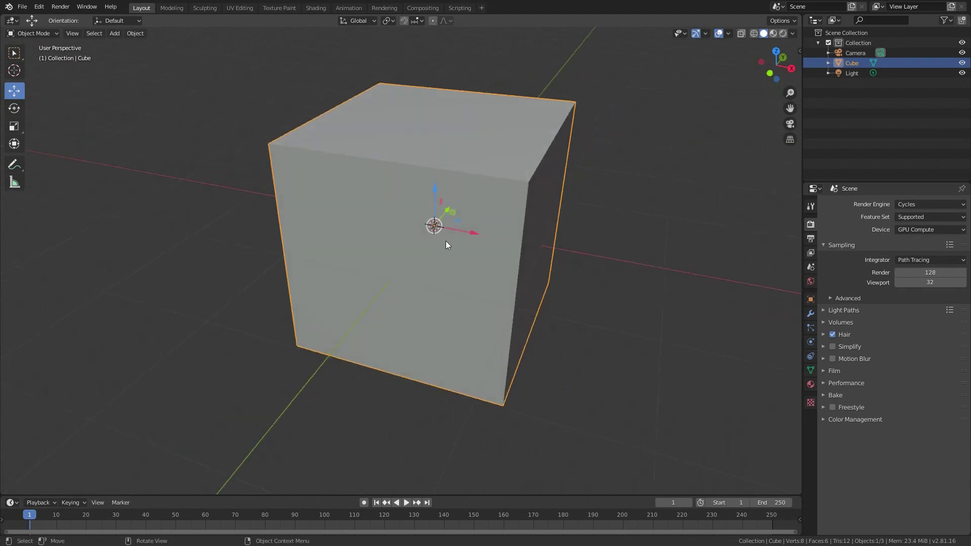
pyautogui.scroll(4, 447, 209)
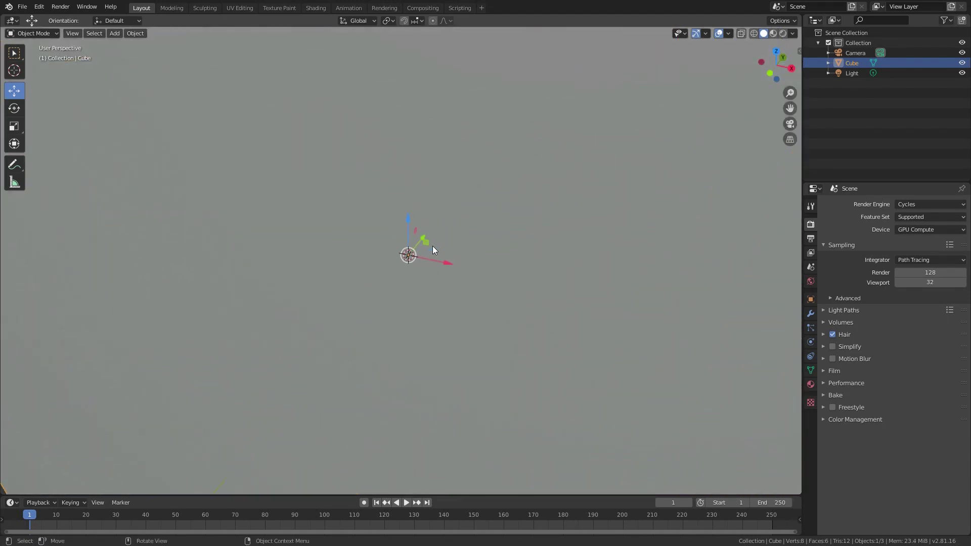
pyautogui.moveTo(411, 268)
pyautogui.mouseDown(button='middle')
pyautogui.moveTo(393, 270)
pyautogui.moveTo(412, 266)
pyautogui.mouseUp(button='middle')
pyautogui.keyDown('ctrl'); pyautogui.moveTo(101, 158); pyautogui.dragTo(147, 160, button='middle'); pyautogui.keyUp('ctrl')
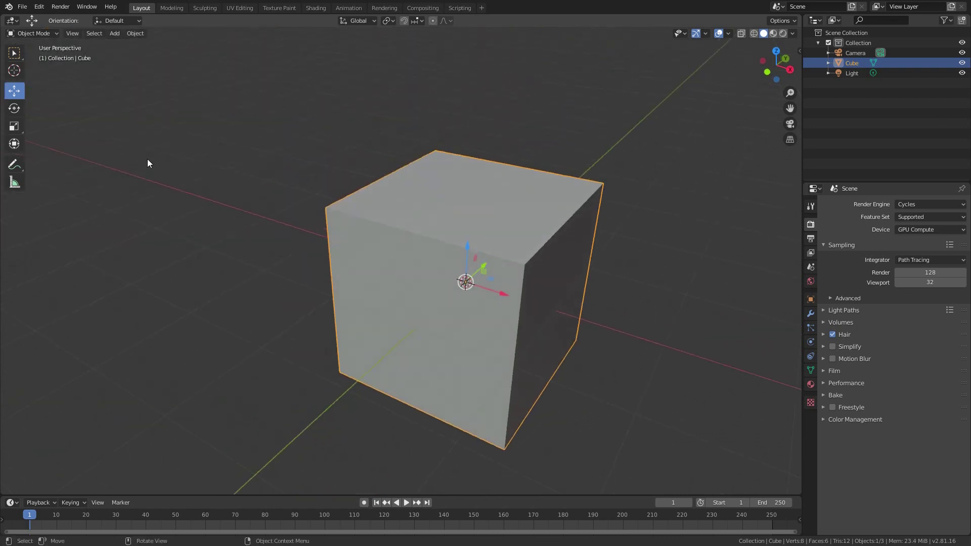
pyautogui.hotkey('alt', 'Tab')
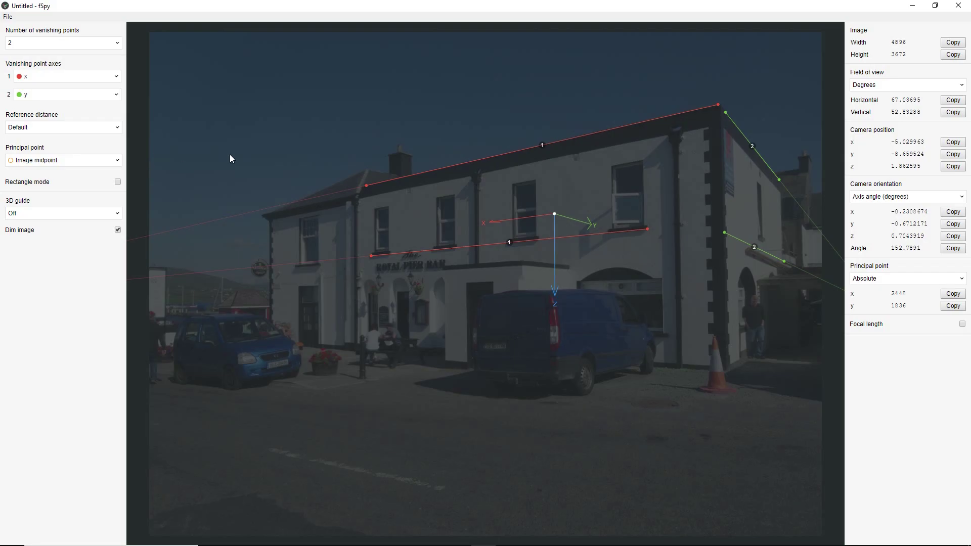
# Set fSpy's vanishing point axis 1 to -x so the z axis points up.
pyautogui.click(57, 77)
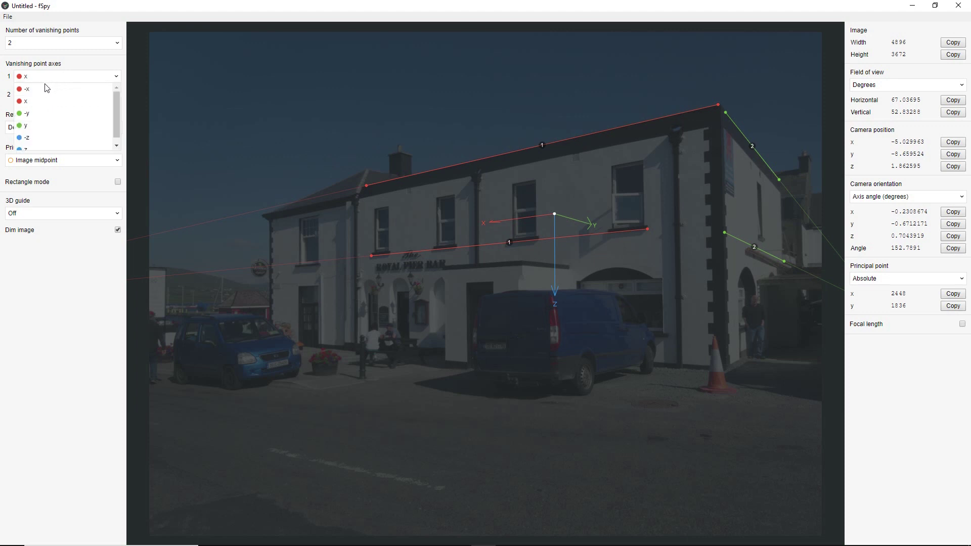
pyautogui.click(46, 89)
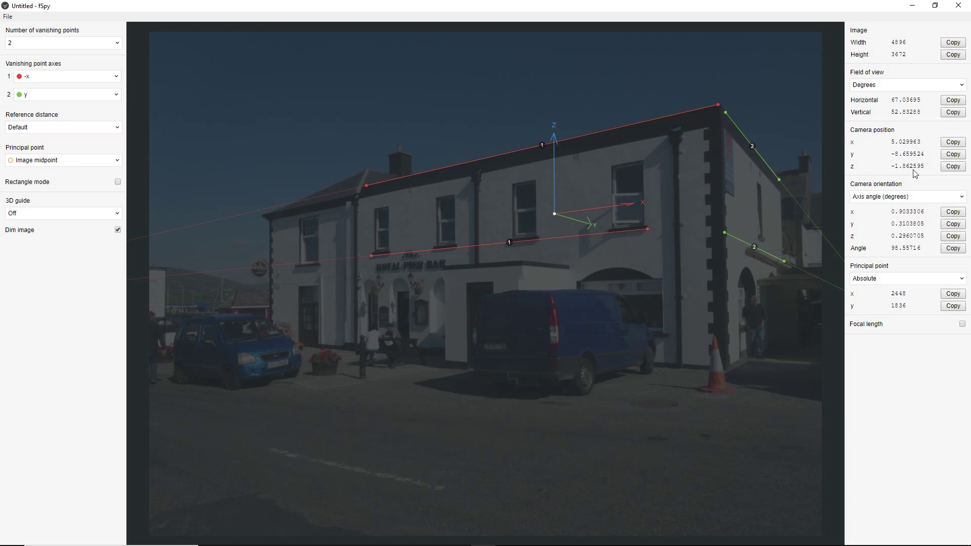
pyautogui.hotkey('alt', 'Tab')
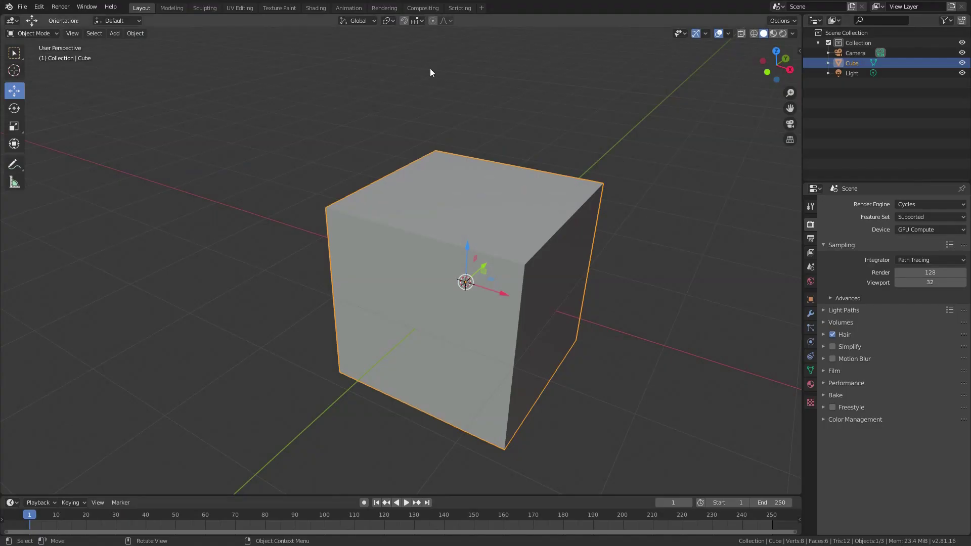
# Delete the default cube, leaving only the camera and light in the scene.
pyautogui.scroll(-3, 479, 226)
pyautogui.scroll(4, 479, 226)
pyautogui.moveTo(479, 225); pyautogui.dragTo(461, 210, button='middle')
pyautogui.press('x')
pyautogui.click(460, 210)
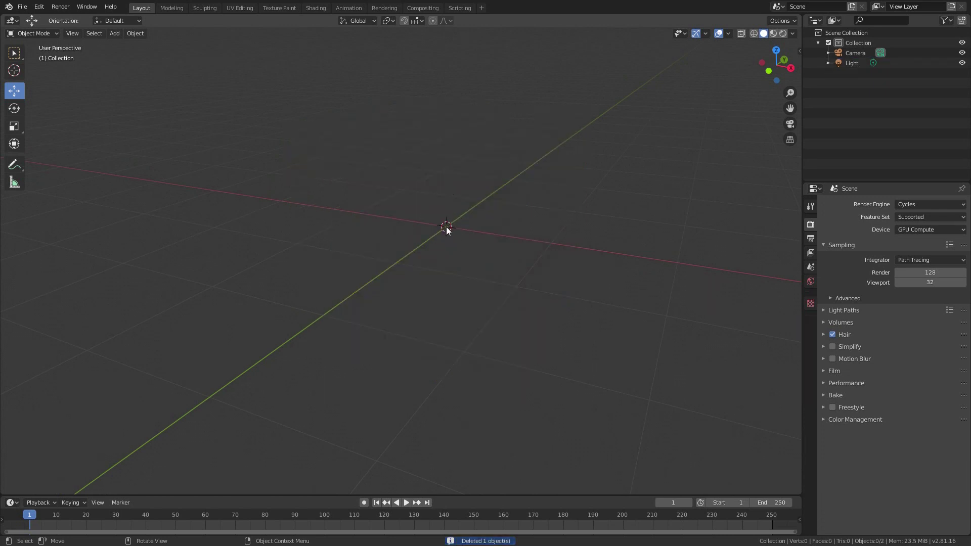
pyautogui.moveTo(447, 230); pyautogui.dragTo(451, 260, button='middle')
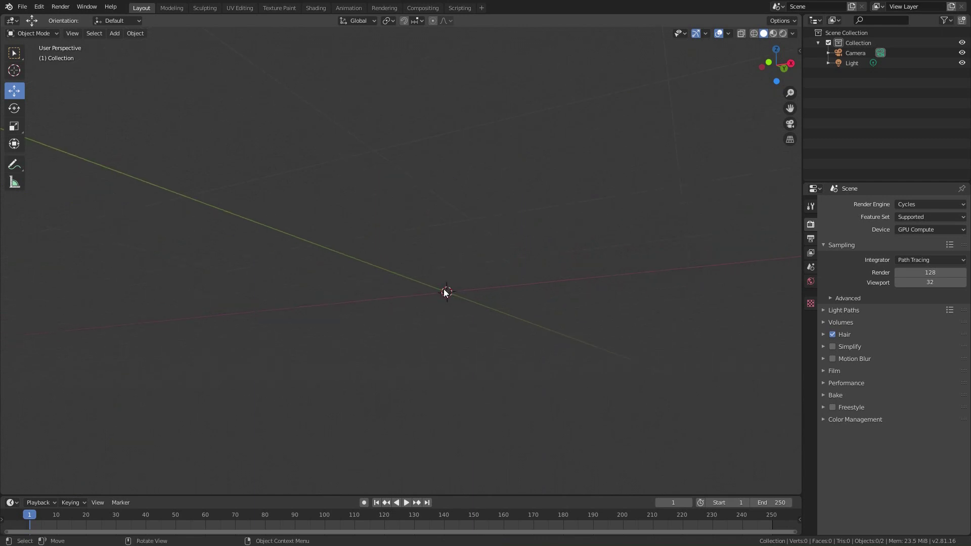
pyautogui.moveTo(445, 292); pyautogui.dragTo(455, 331, button='middle')
pyautogui.hotkey('alt', 'Tab')
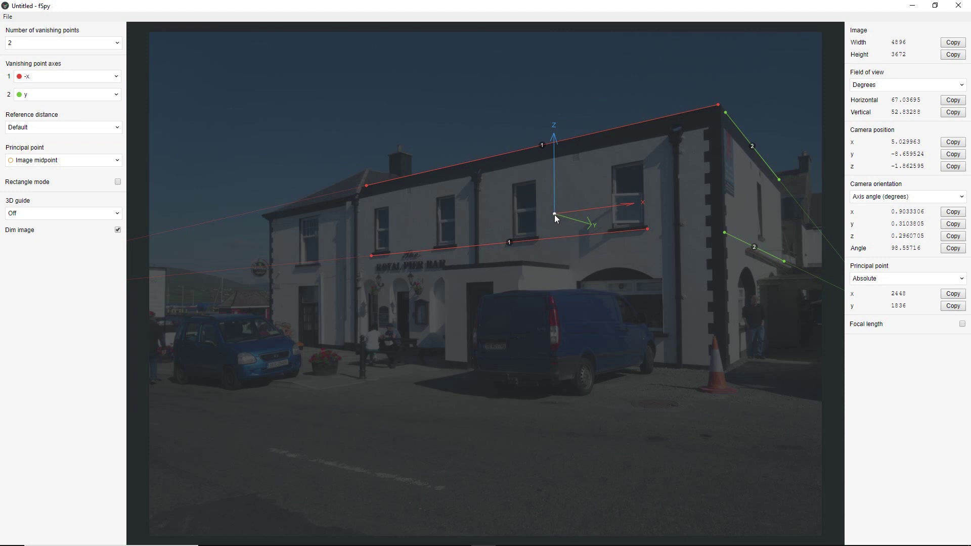
# Drag the fSpy 3D origin down onto the ground beside the blue van.
pyautogui.moveTo(555, 214); pyautogui.dragTo(508, 381)
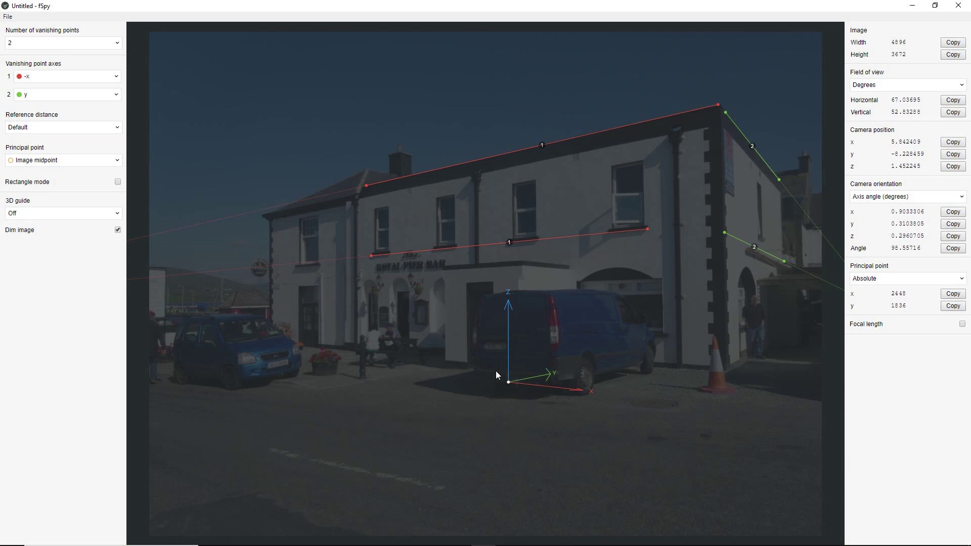
# Show an xy grid floor guide in fSpy and confirm the photo is 4896 × 3672 pixels.
pyautogui.click(59, 214)
pyautogui.click(31, 275)
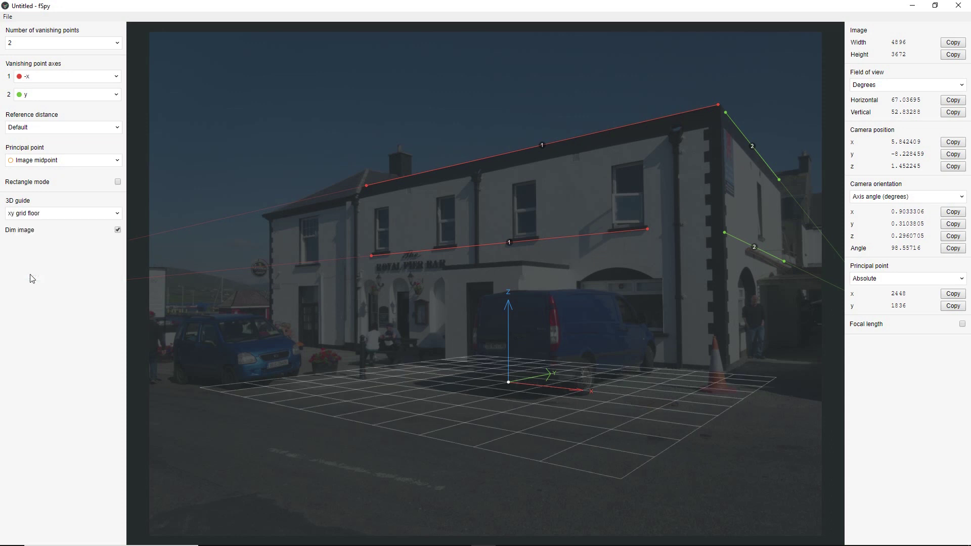
pyautogui.hotkey('alt', 'Tab')
pyautogui.press('Tab')
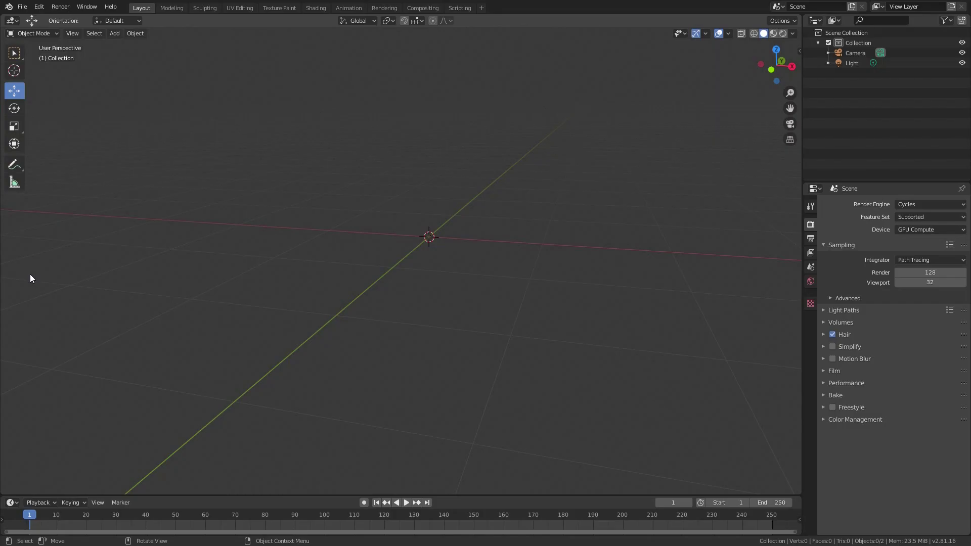
pyautogui.hotkey('alt', 'Tab')
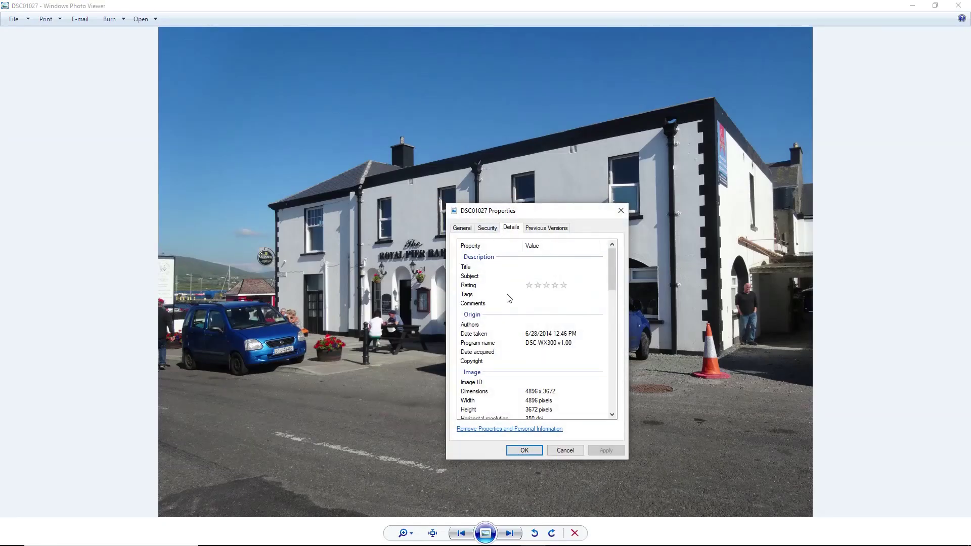
pyautogui.scroll(-5, 508, 298)
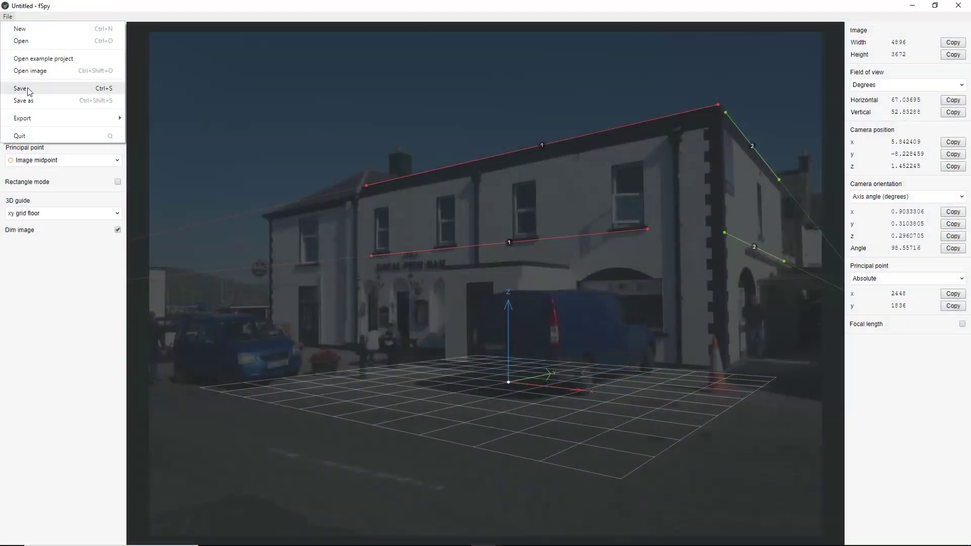
# Save the fSpy project as 'royal pier bar' with the All Files type, then close fSpy.
pyautogui.click(28, 89)
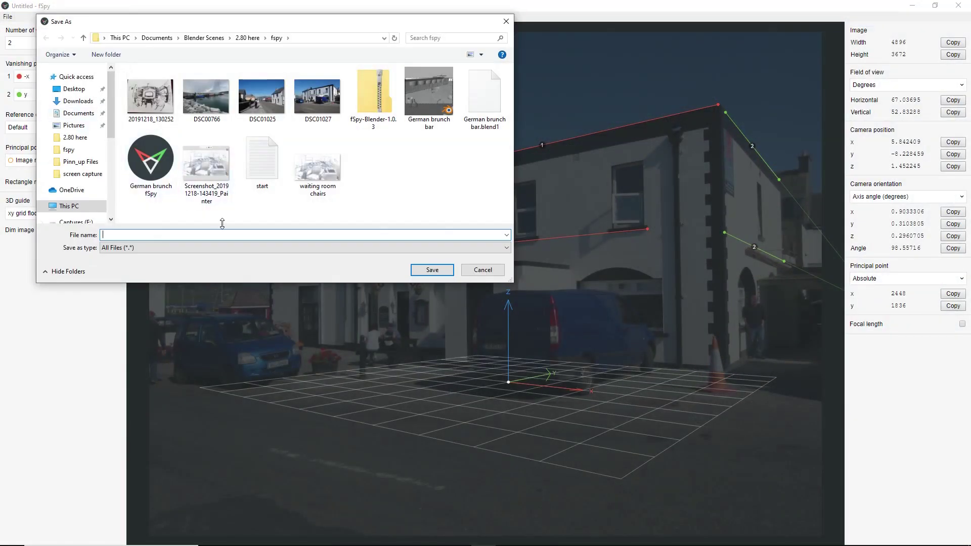
pyautogui.write('royal pier bar')
pyautogui.click(257, 249)
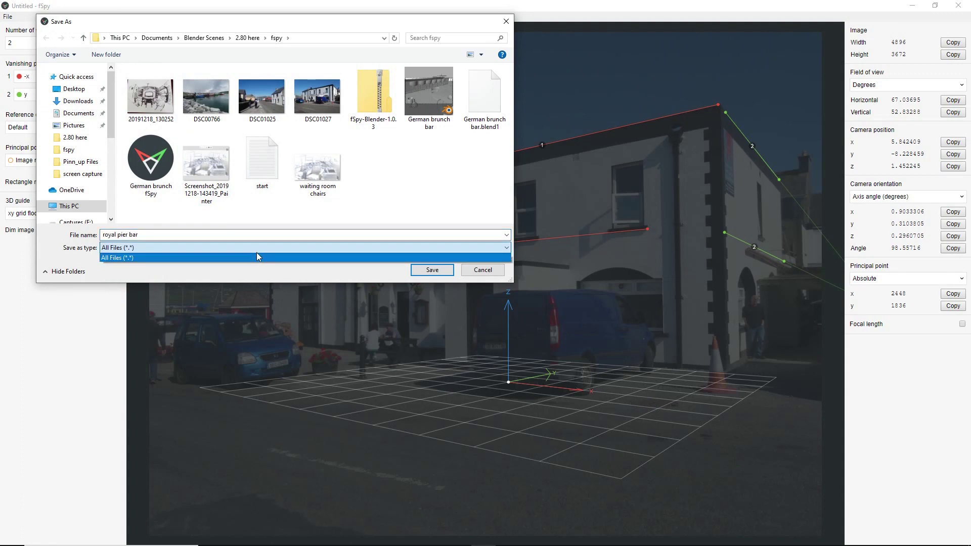
pyautogui.click(256, 258)
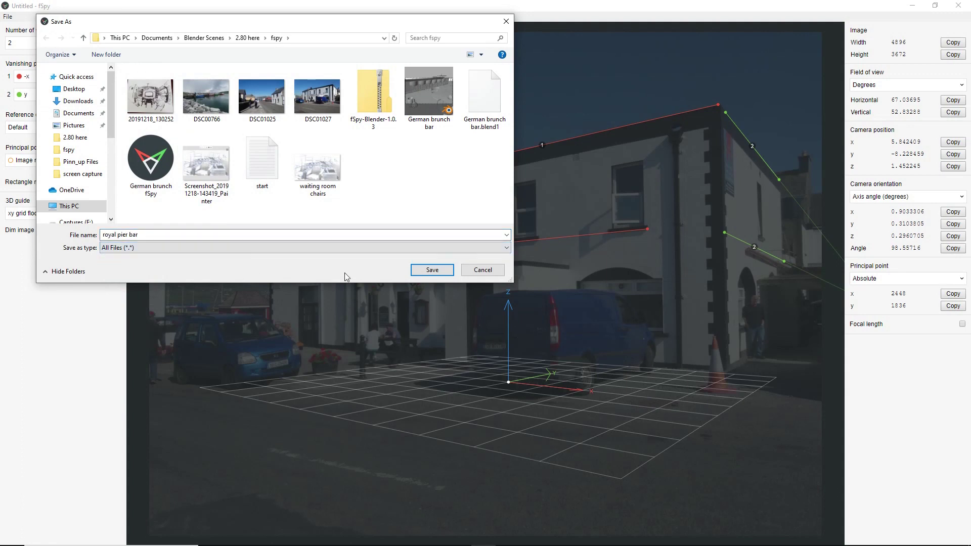
pyautogui.click(432, 269)
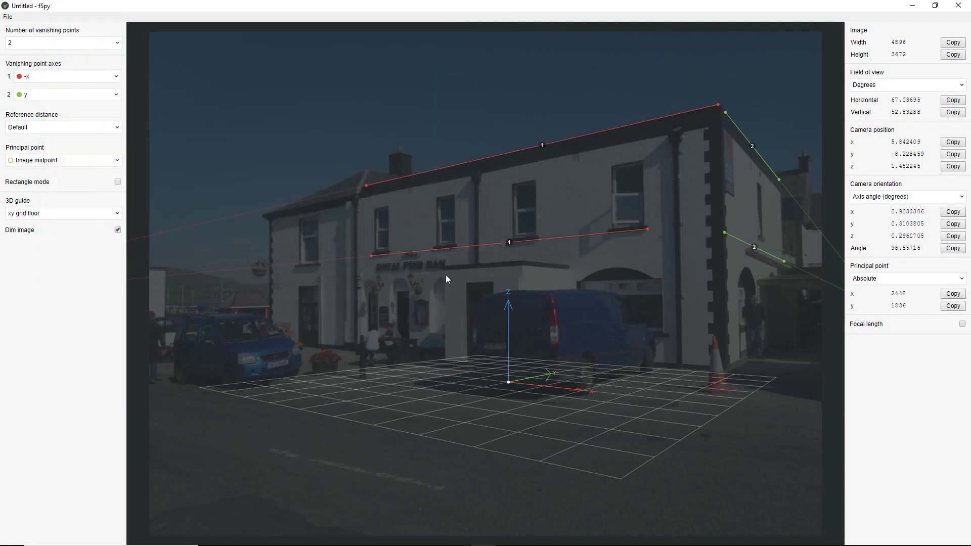
pyautogui.click(959, 6)
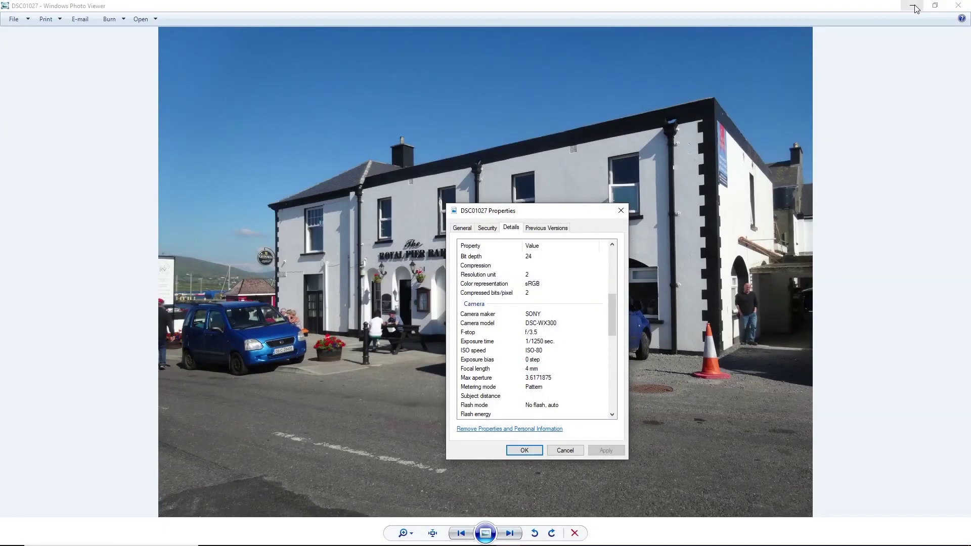
# Import royal pier bar.fspy into Blender as a camera with the photo background.
pyautogui.click(22, 7)
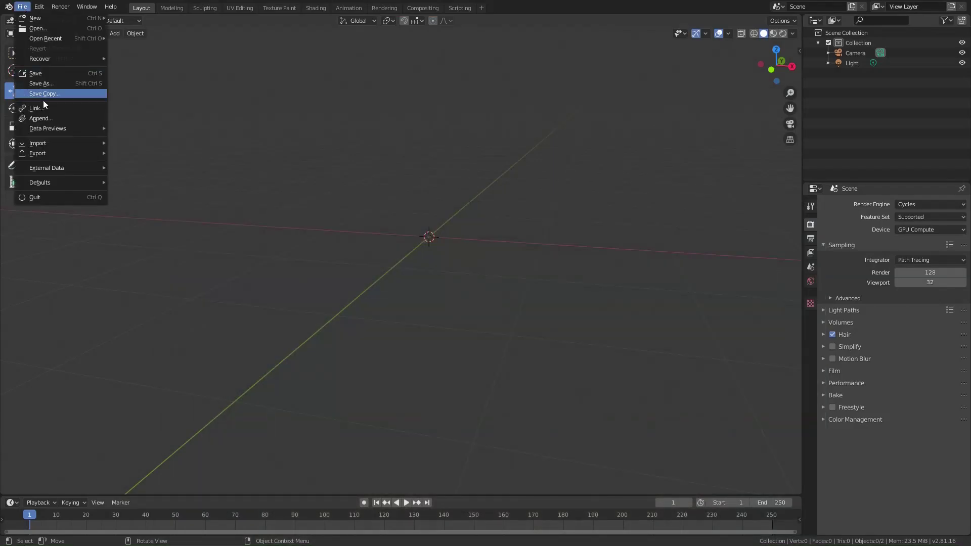
pyautogui.moveTo(46, 143)
pyautogui.click(134, 245)
pyautogui.moveTo(446, 259); pyautogui.dragTo(492, 193)
pyautogui.doubleClick(484, 193)
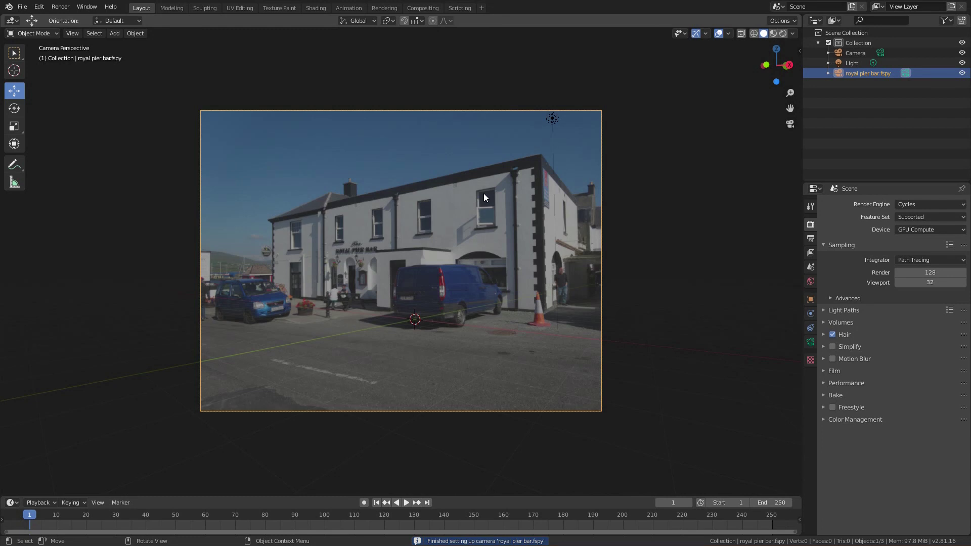
# Delete the default Camera, then look through the fSpy camera with the frame filling the view.
pyautogui.press('KP_0')
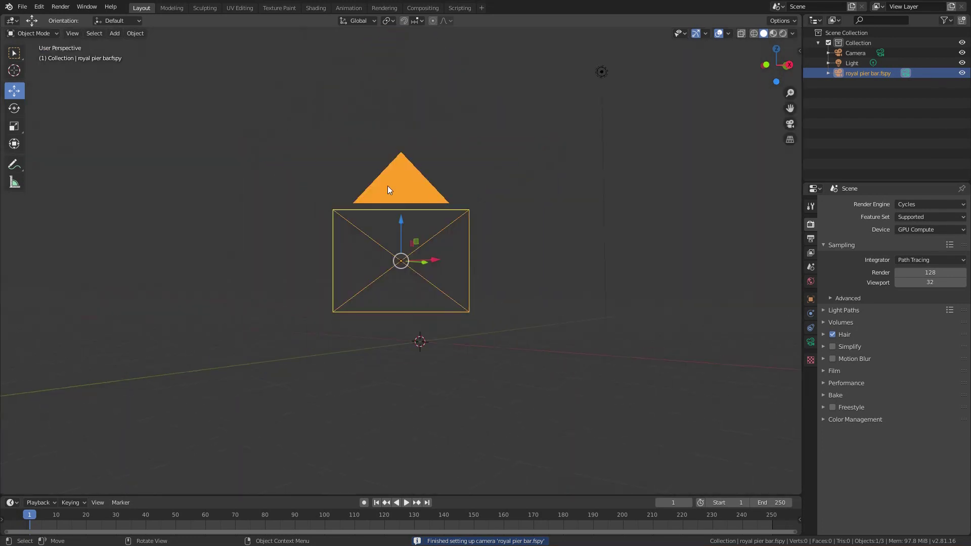
pyautogui.moveTo(388, 189); pyautogui.dragTo(510, 214, button='middle')
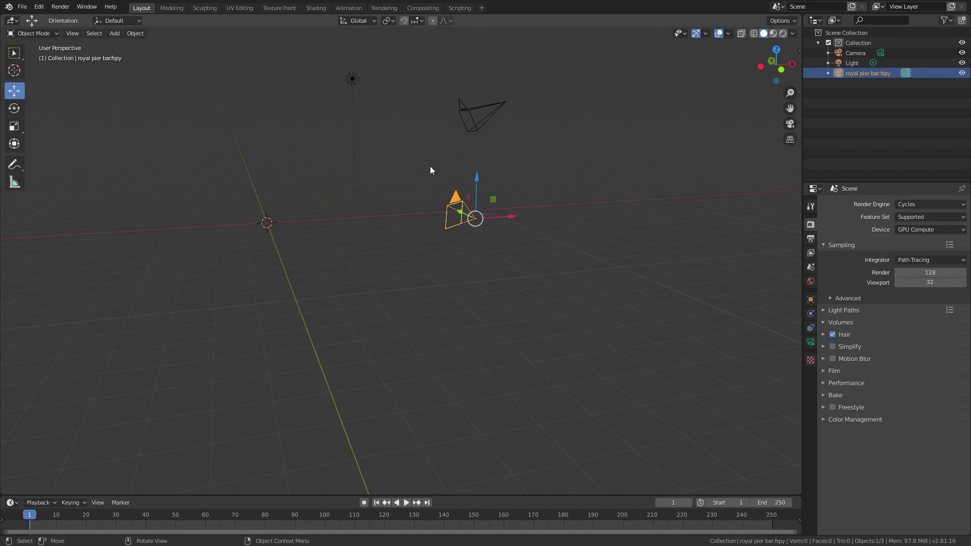
pyautogui.press('g')
pyautogui.press('Escape')
pyautogui.click(460, 104)
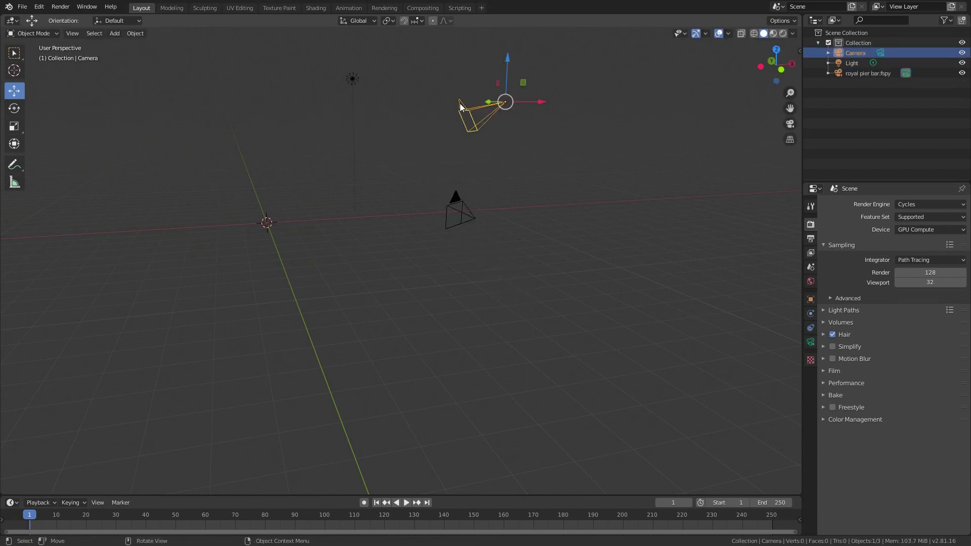
pyautogui.press('x')
pyautogui.click(460, 103)
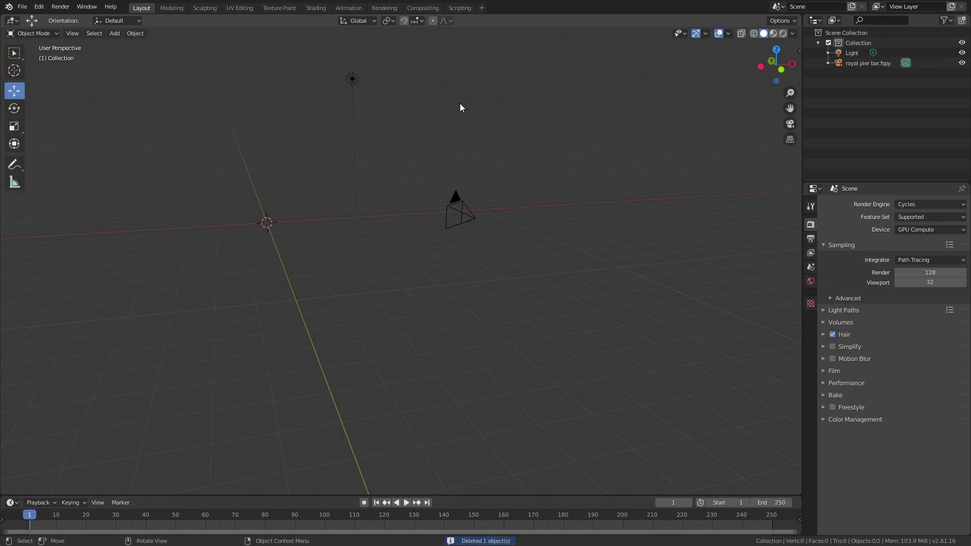
pyautogui.press('KP_0')
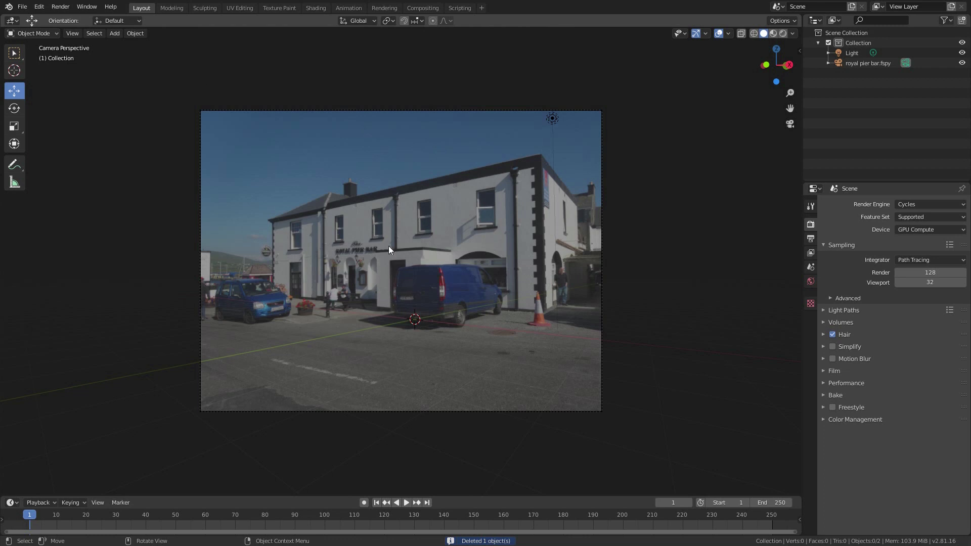
pyautogui.press('Home')
# Show the fSpy camera's Background Images settings and its location 5.8424, −8.2285, 1.452 m.
pyautogui.scroll(-1, 393, 242)
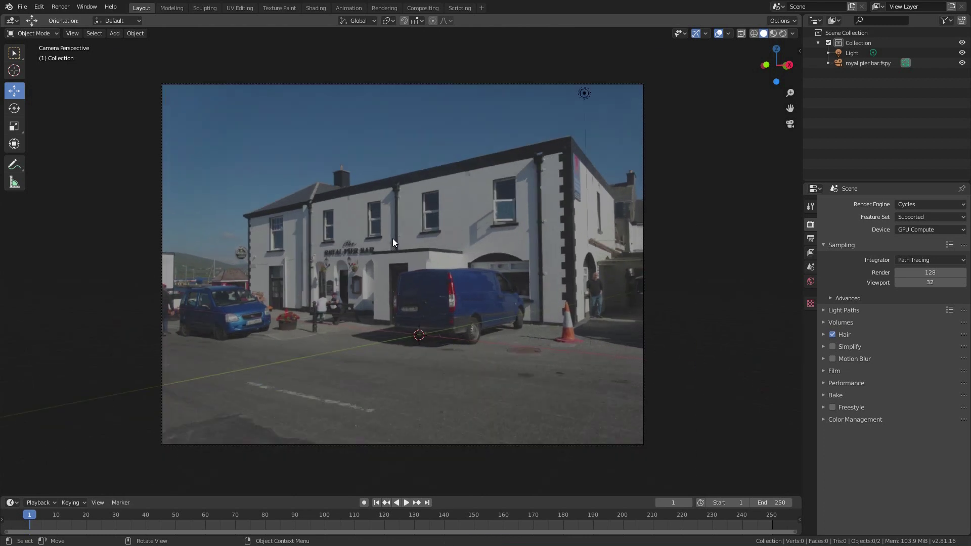
pyautogui.click(644, 259)
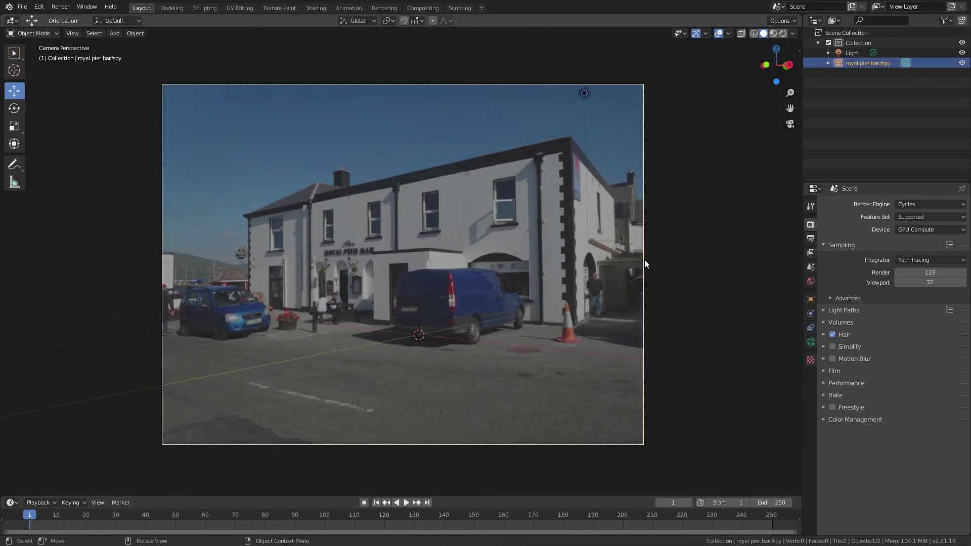
pyautogui.click(810, 342)
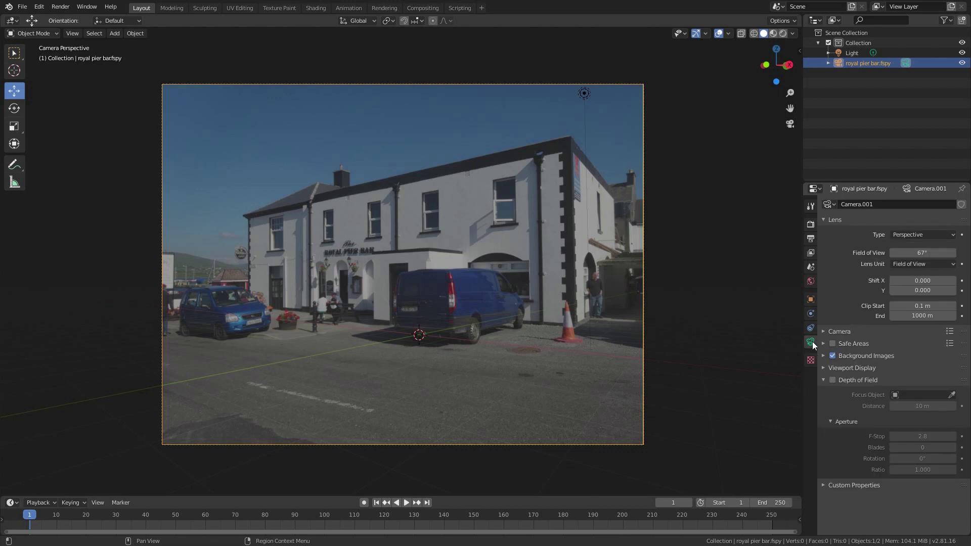
pyautogui.click(823, 356)
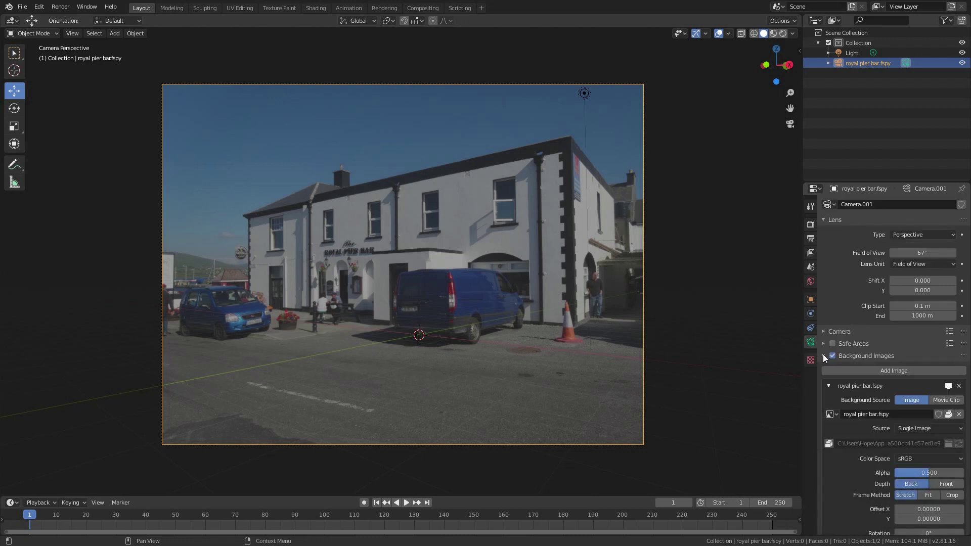
pyautogui.scroll(-5, 823, 354)
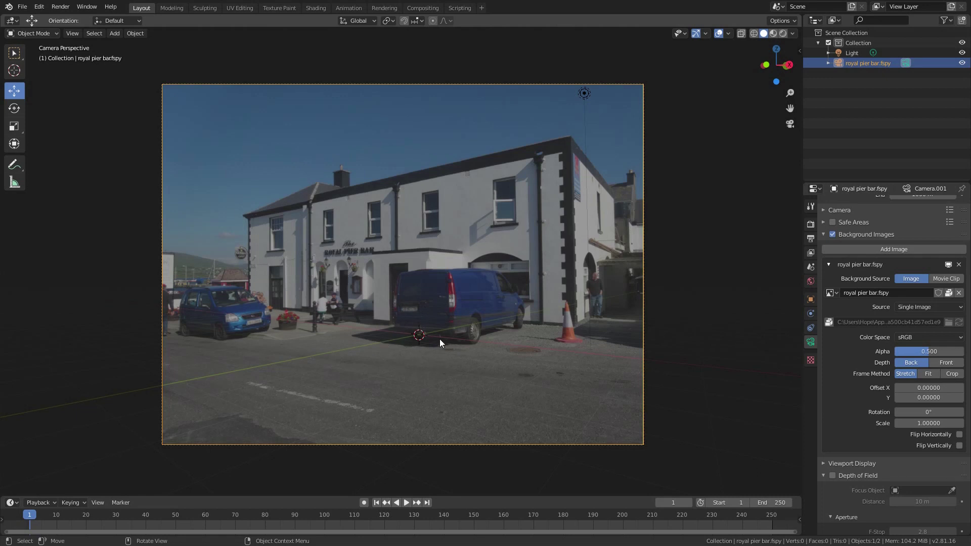
pyautogui.press('n')
pyautogui.click(751, 93)
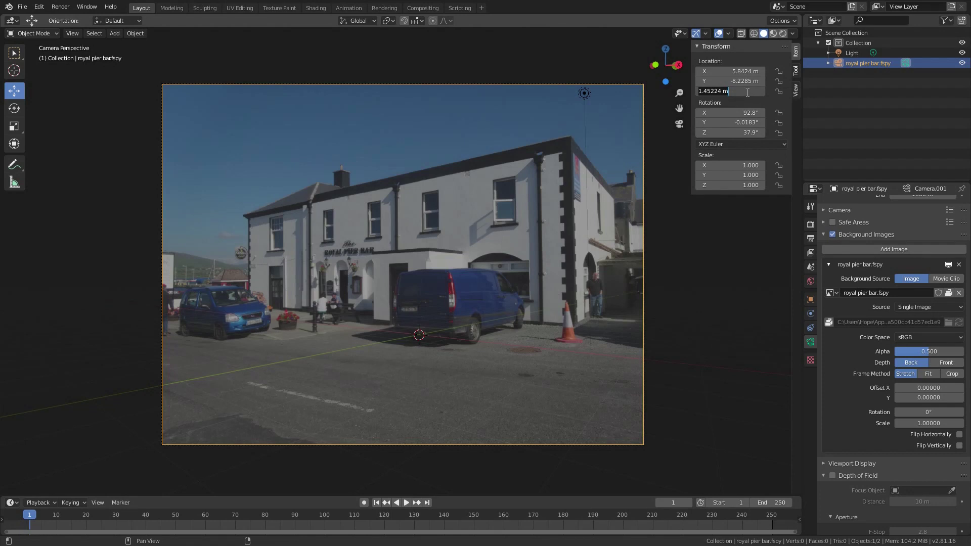
# Switch to Chrome and read through fspy.io's The basics page.
pyautogui.hotkey('alt', 'Tab')
pyautogui.scroll(10, 166, 247)
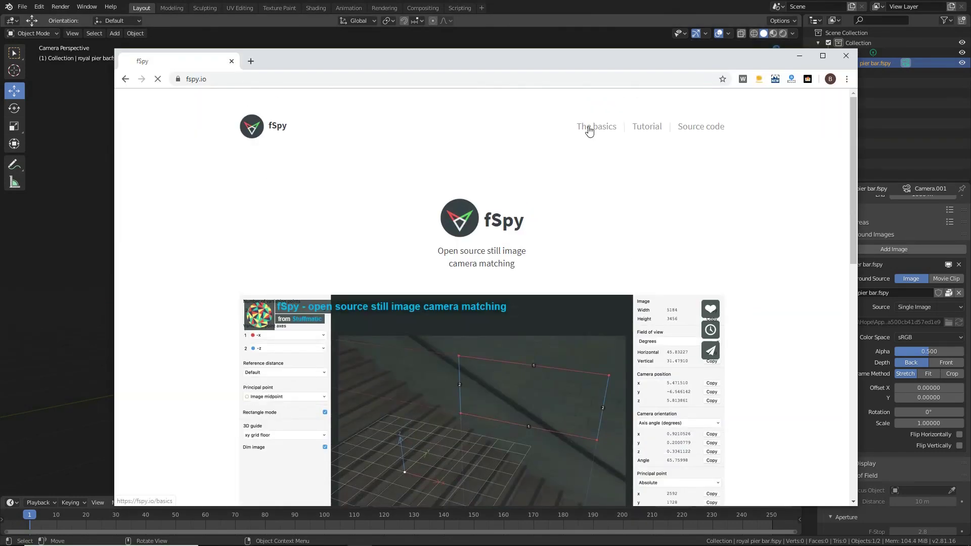
pyautogui.click(589, 129)
pyautogui.scroll(-7, 180, 286)
pyautogui.scroll(-12, 183, 287)
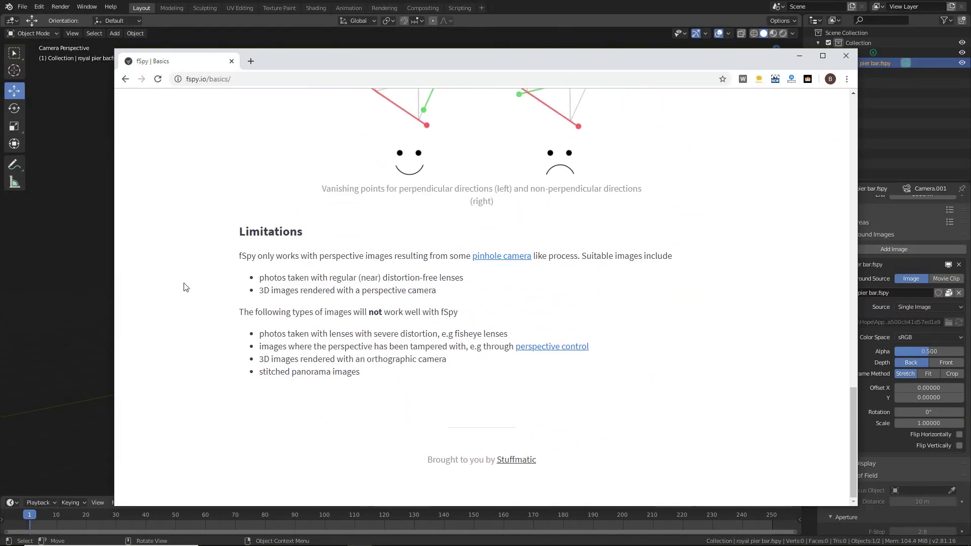
pyautogui.scroll(20, 184, 287)
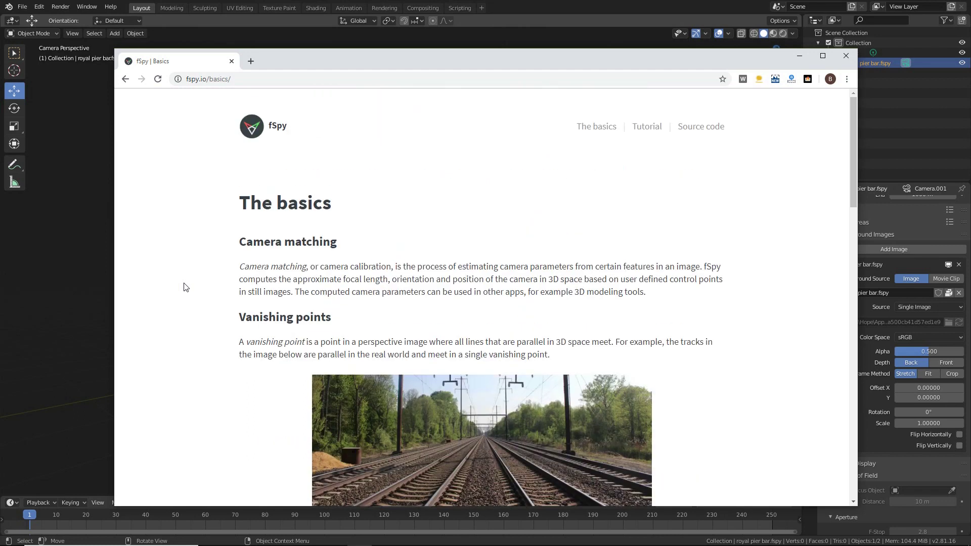
# Read through the fSpy Tutorial page.
pyautogui.click(652, 134)
pyautogui.scroll(-7, 189, 288)
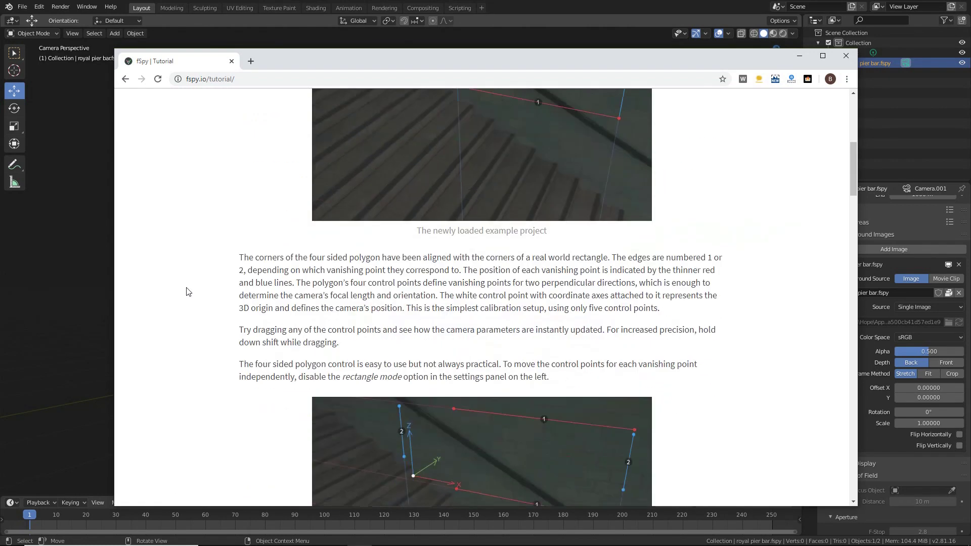
pyautogui.scroll(-4, 187, 291)
pyautogui.moveTo(272, 161); pyautogui.dragTo(729, 461)
pyautogui.click(728, 462)
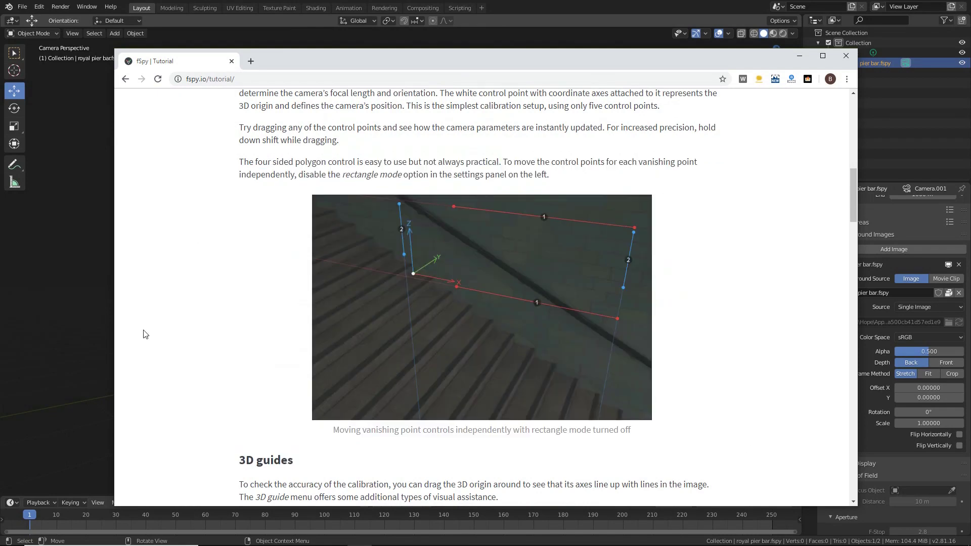
pyautogui.scroll(-15, 145, 333)
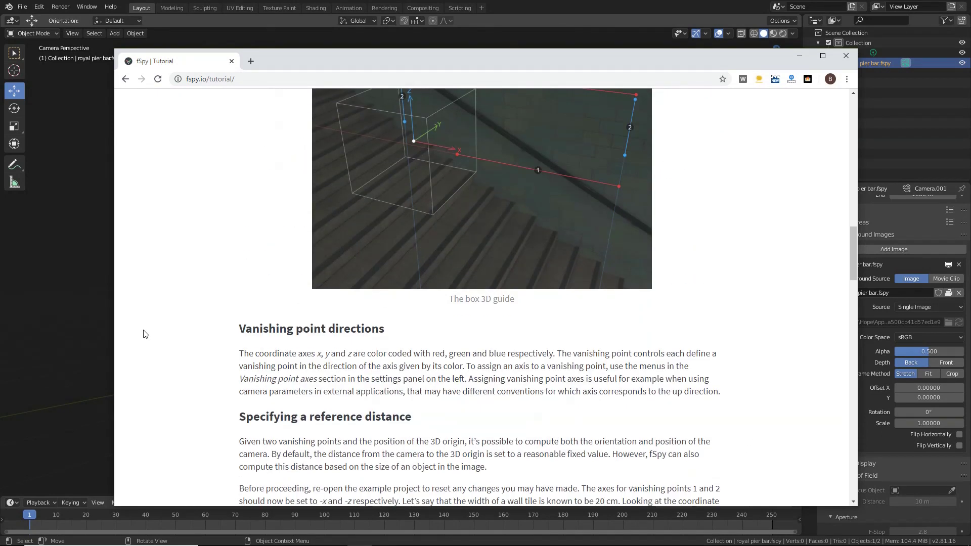
# View the fSpy source code on GitHub, then minimize Chrome.
pyautogui.click(704, 128)
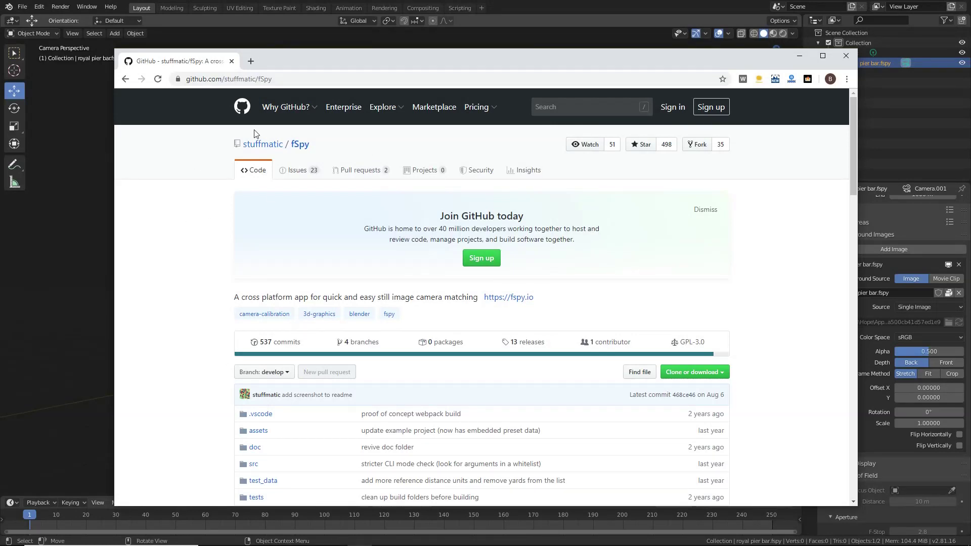
pyautogui.moveTo(314, 146); pyautogui.dragTo(291, 146)
pyautogui.click(203, 282)
pyautogui.scroll(-5, 195, 294)
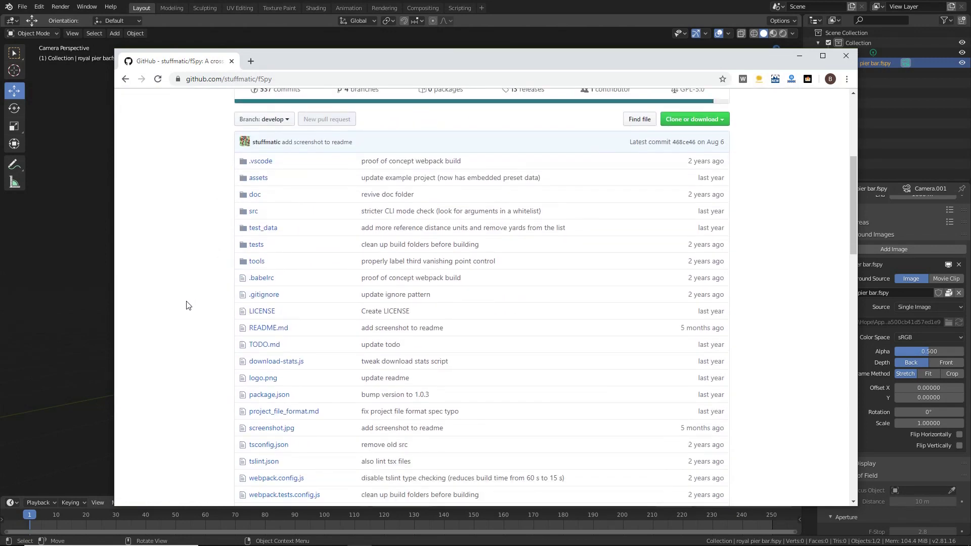
pyautogui.click(655, 4)
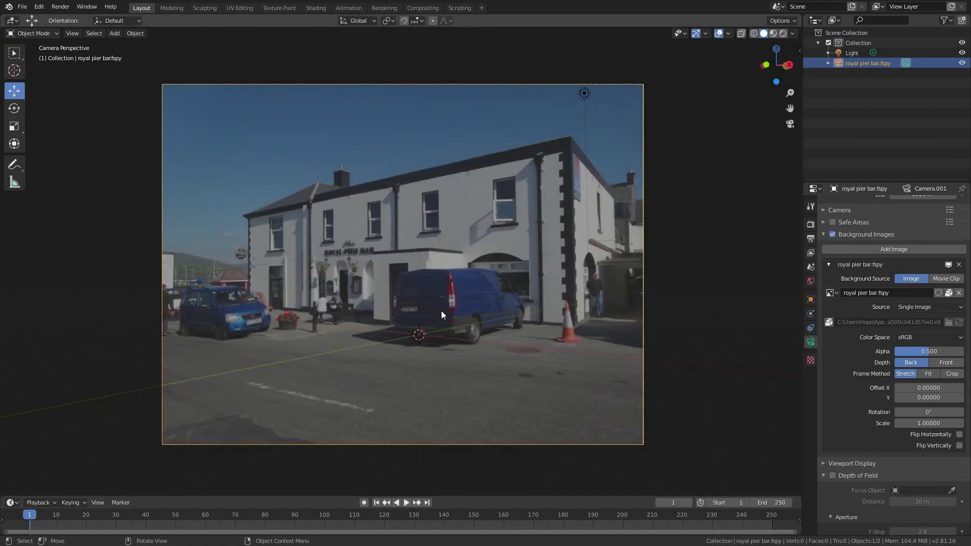
# Add a cube and move it beside the building's right end.
pyautogui.hotkey('shift', 'a')
pyautogui.moveTo(453, 293)
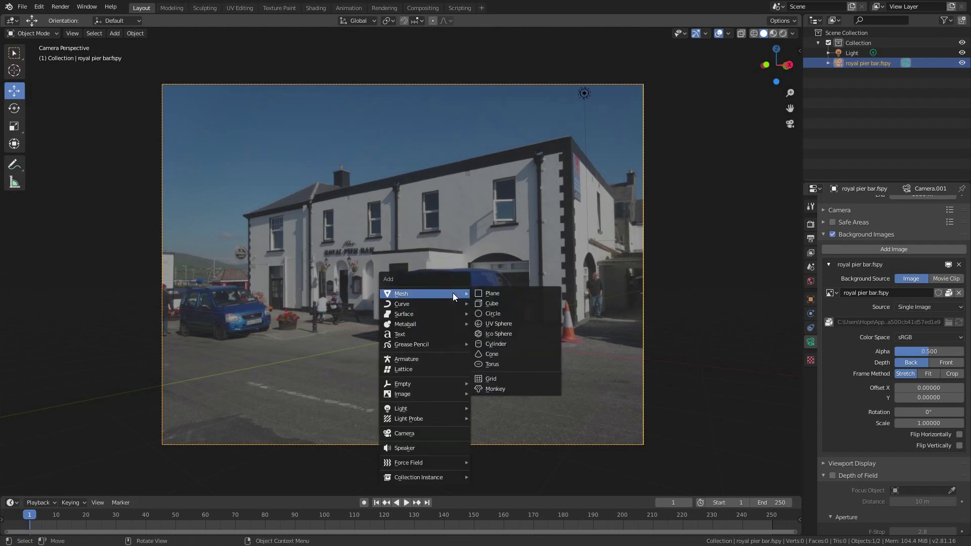
pyautogui.click(488, 303)
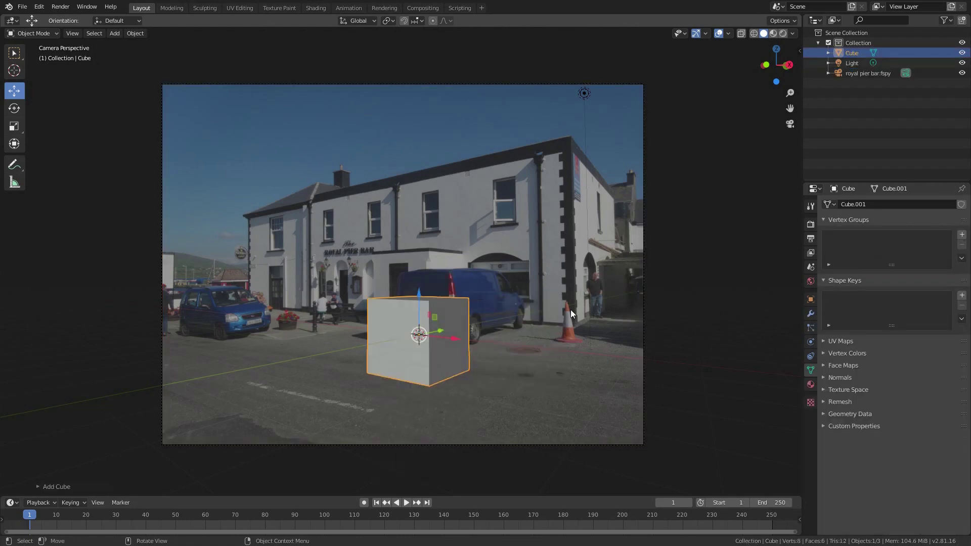
pyautogui.press('g')
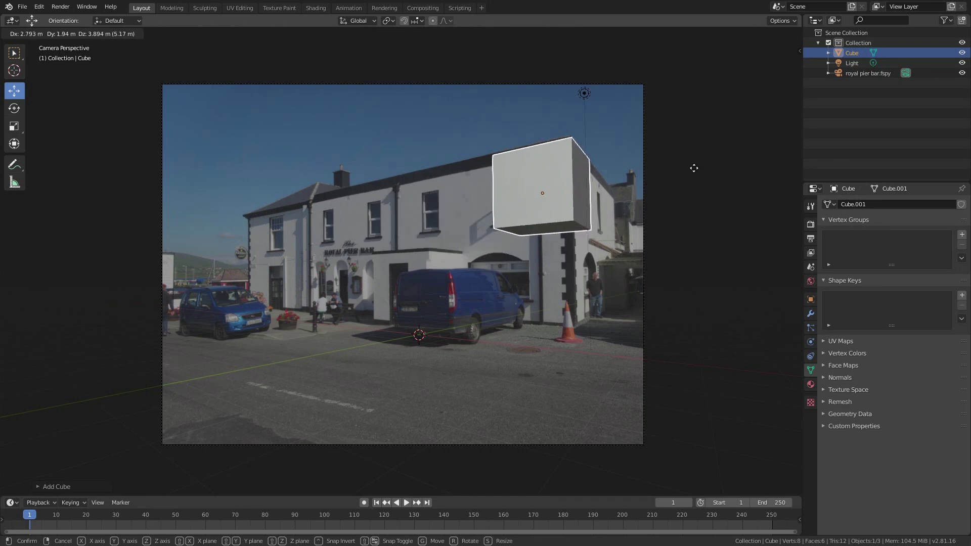
pyautogui.click(692, 260)
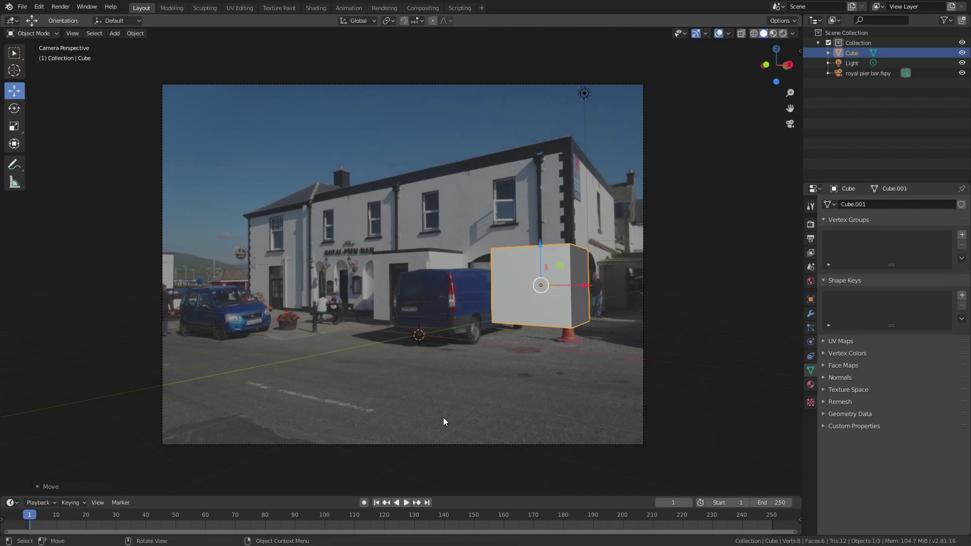
# Draw the fSpy camera's background photo in Front at about 0.378 alpha.
pyautogui.click(643, 168)
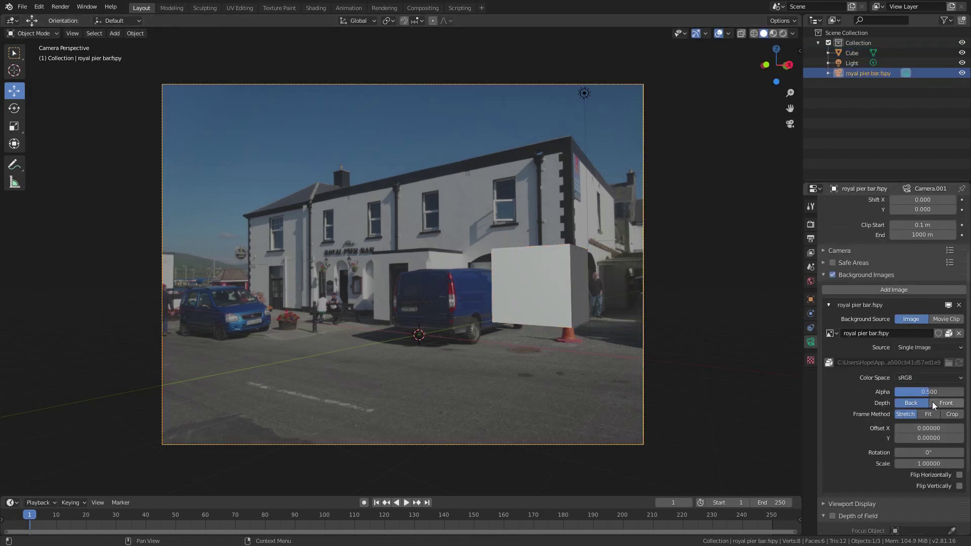
pyautogui.click(932, 402)
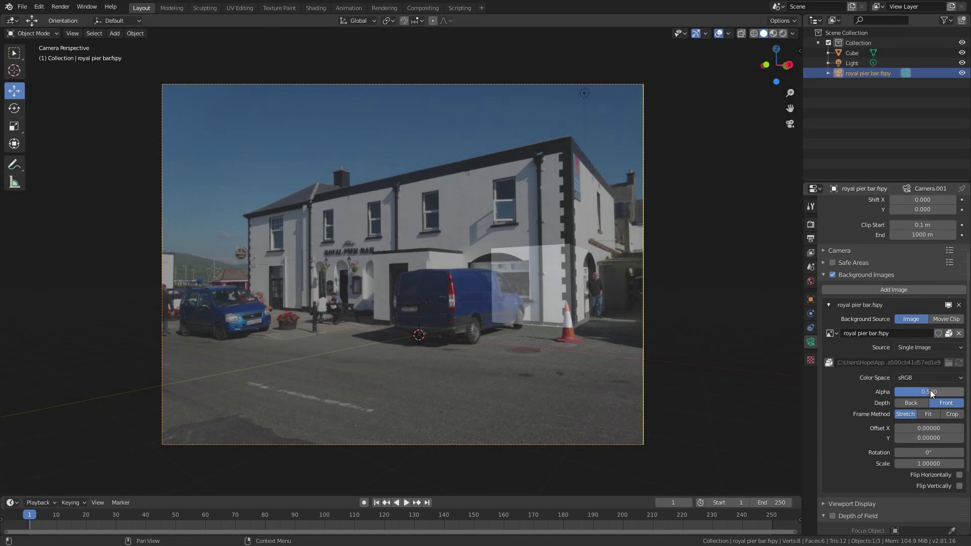
pyautogui.moveTo(931, 393); pyautogui.dragTo(920, 392)
# Load the royal pier bar project into fSpy.
pyautogui.hotkey('alt', 'Tab')
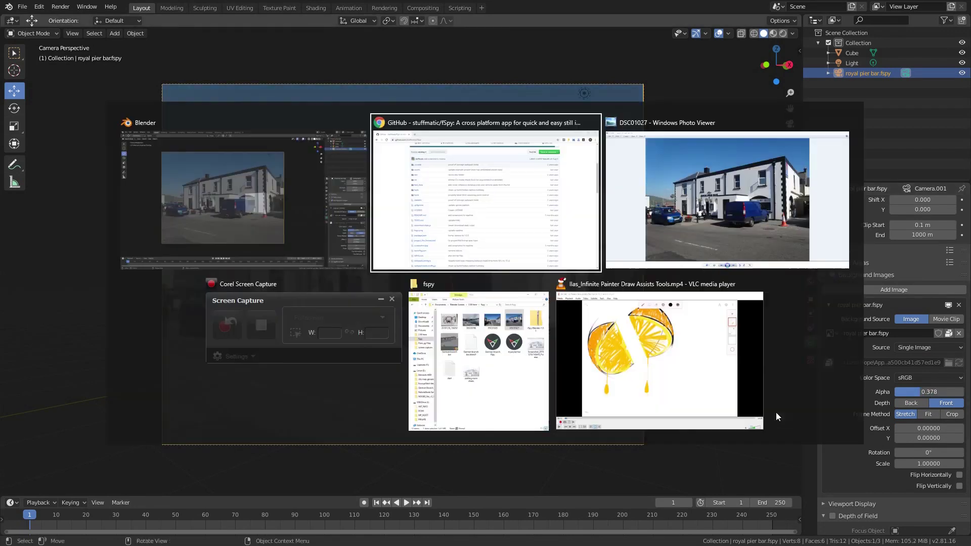
pyautogui.hotkey('alt', 'Tab')
pyautogui.hotkey('alt', 'Tab')
pyautogui.hotkey('alt', 'Tab')
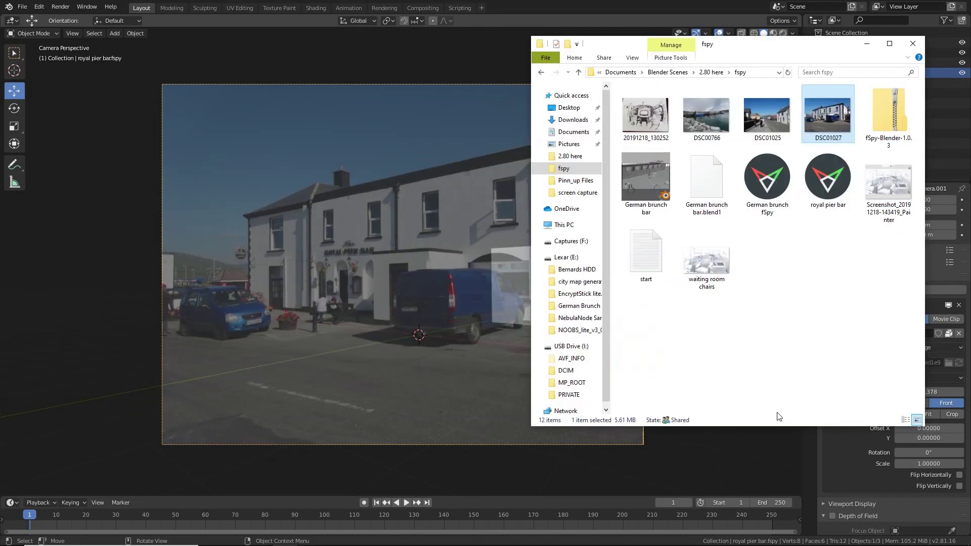
pyautogui.doubleClick(828, 177)
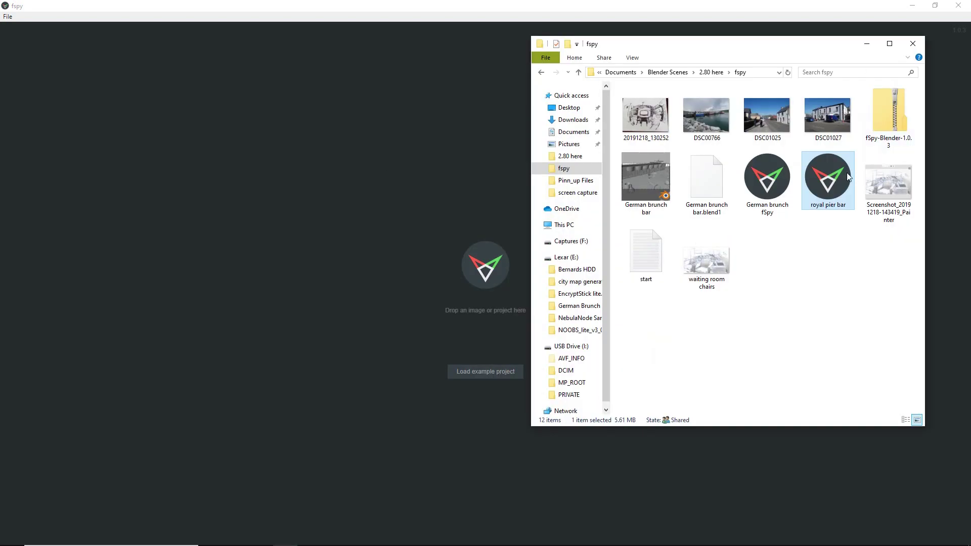
pyautogui.moveTo(839, 180); pyautogui.dragTo(436, 188)
pyautogui.click(462, 35)
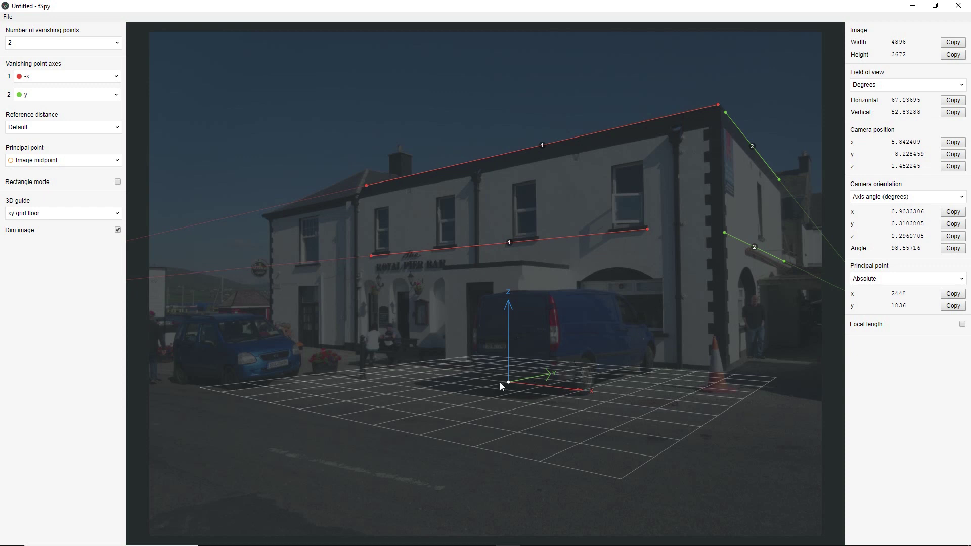
# Move the 3D origin onto the pub's front corner and save the project.
pyautogui.moveTo(508, 383); pyautogui.dragTo(724, 369)
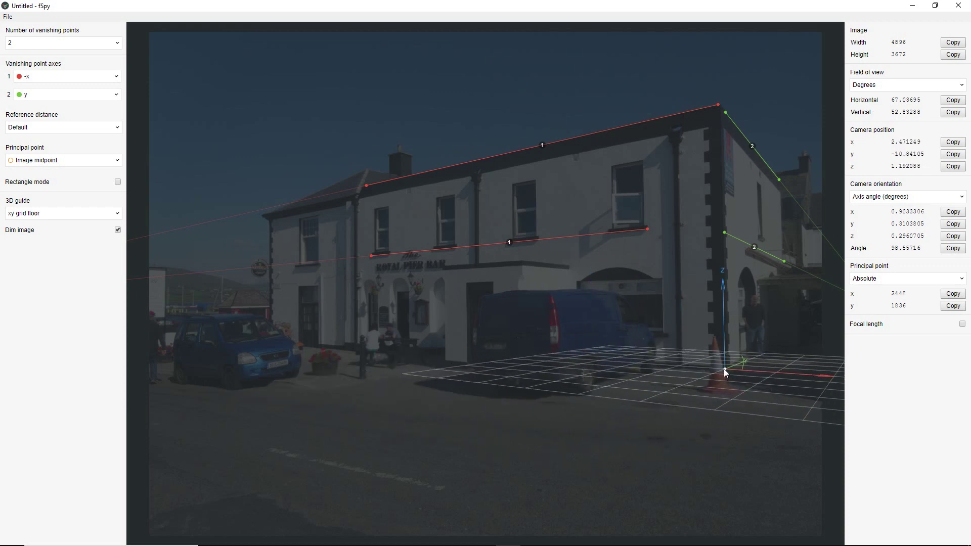
pyautogui.click(7, 16)
pyautogui.click(21, 89)
# Close fSpy, re-import royal pier bar.fspy in Blender, and collapse the background image panel.
pyautogui.click(959, 5)
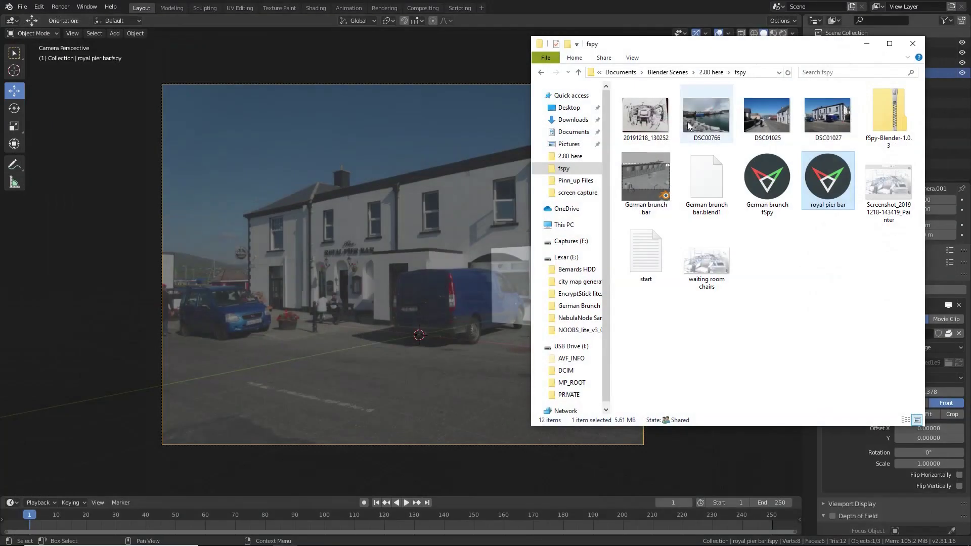
pyautogui.click(551, 5)
pyautogui.click(22, 7)
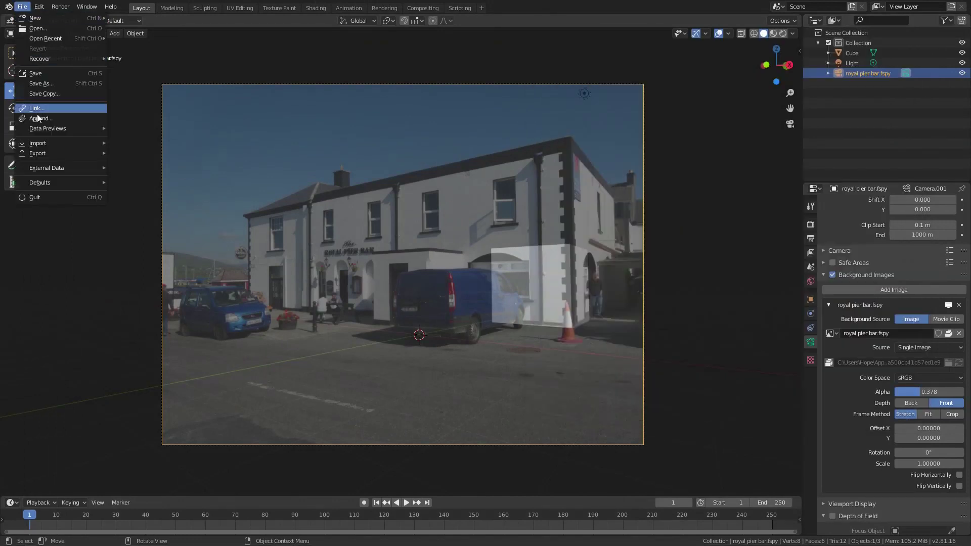
pyautogui.moveTo(63, 143)
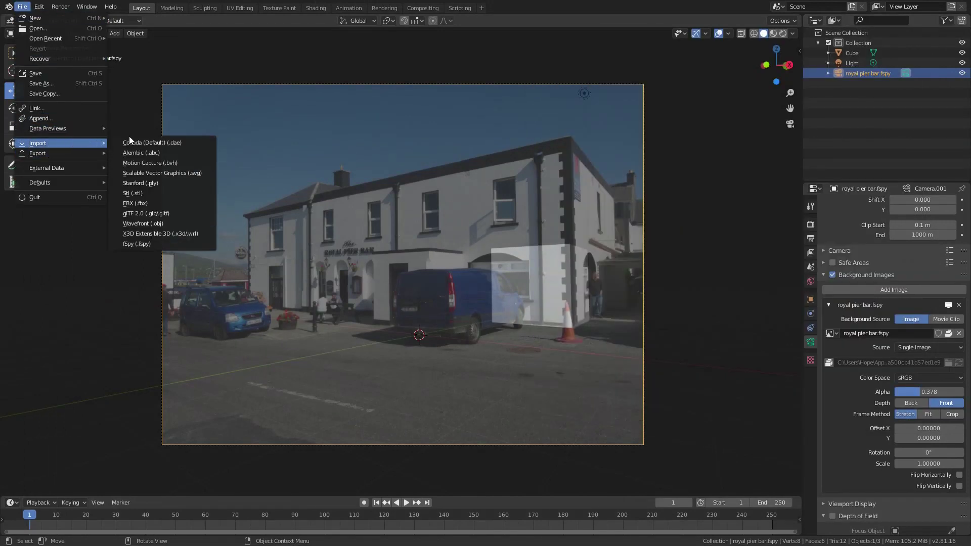
pyautogui.click(139, 243)
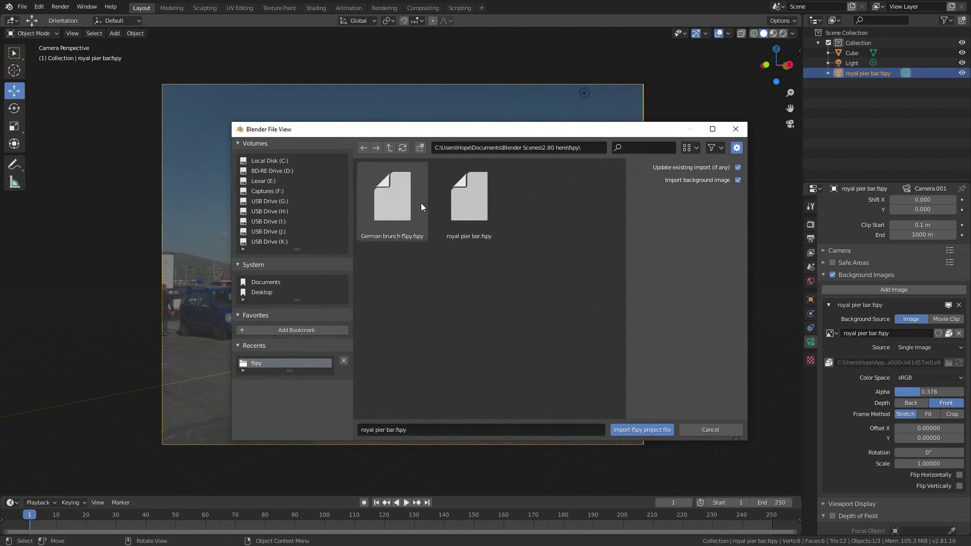
pyautogui.doubleClick(478, 198)
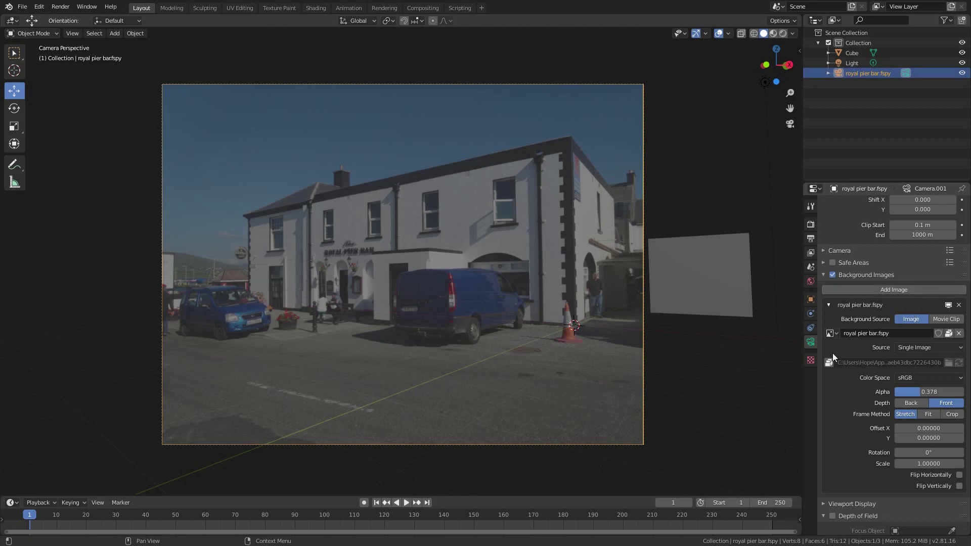
pyautogui.click(830, 305)
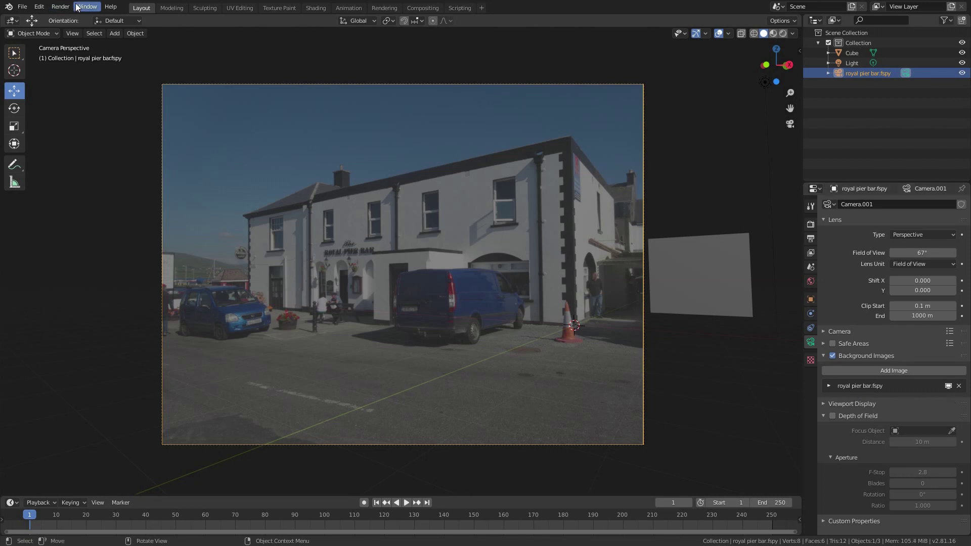
# Go from the fSpy help link to the official fSpy importer add-on page on GitHub.
pyautogui.click(110, 6)
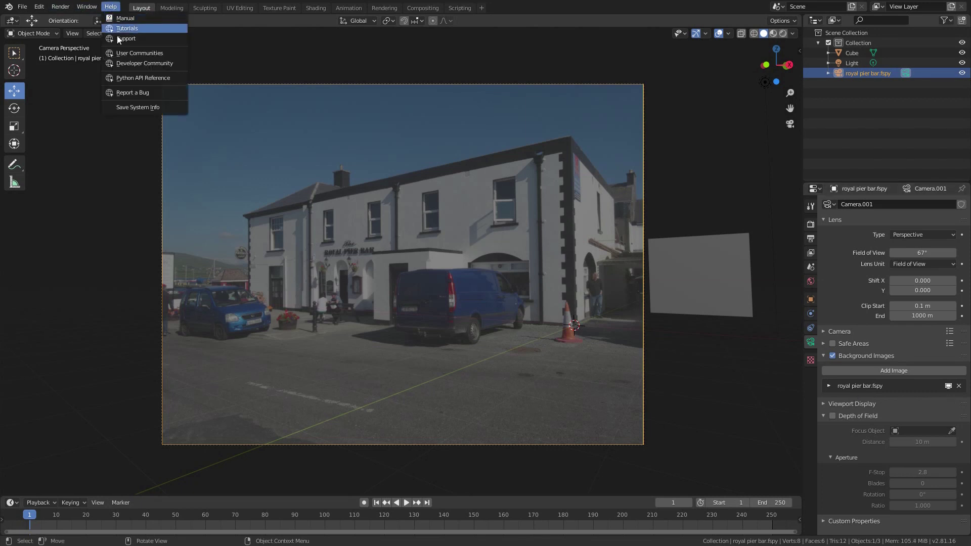
pyautogui.click(125, 79)
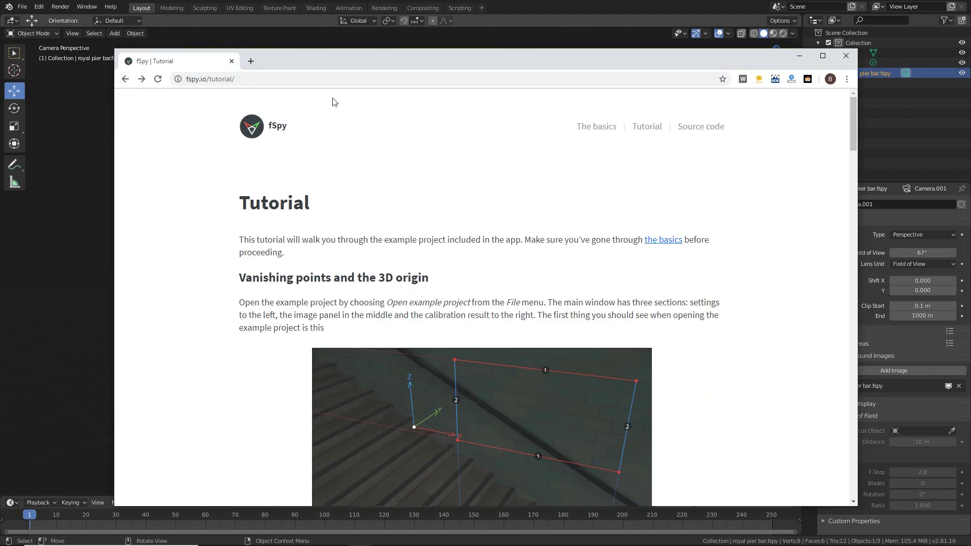
pyautogui.click(268, 134)
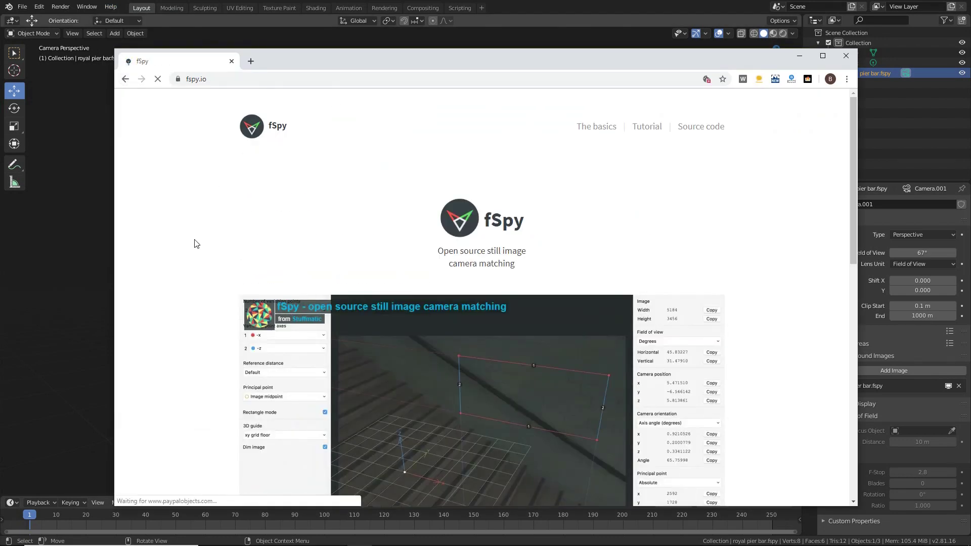
pyautogui.scroll(-10, 193, 238)
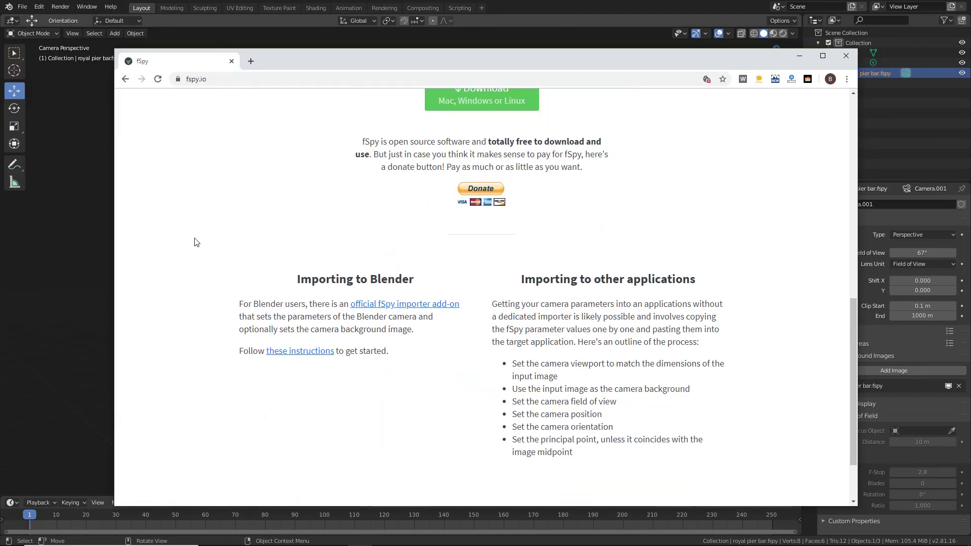
pyautogui.click(370, 304)
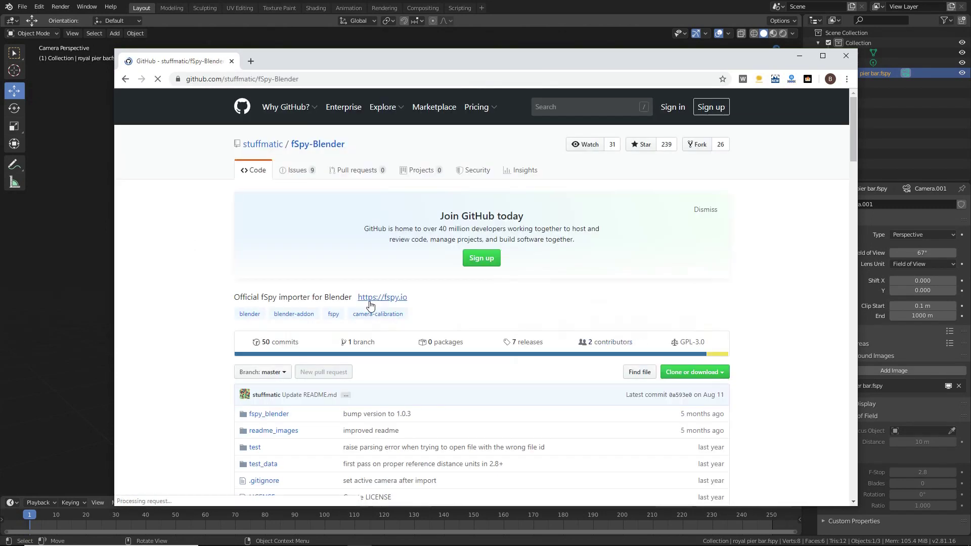
# Highlight the README's 'Support for Blender versions older than 2.80' note about version 1.0.2.
pyautogui.scroll(-8, 211, 304)
pyautogui.scroll(-15, 212, 304)
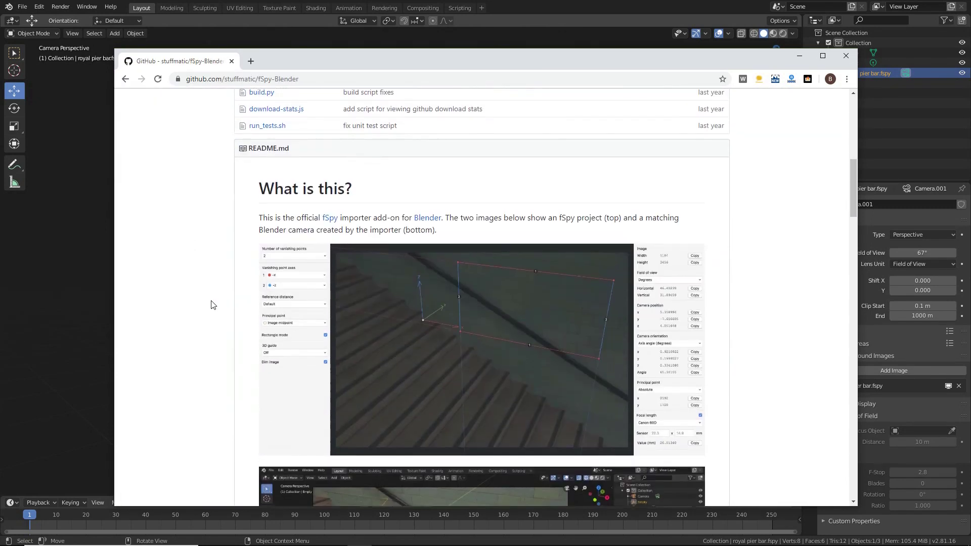
pyautogui.moveTo(590, 363); pyautogui.dragTo(254, 362)
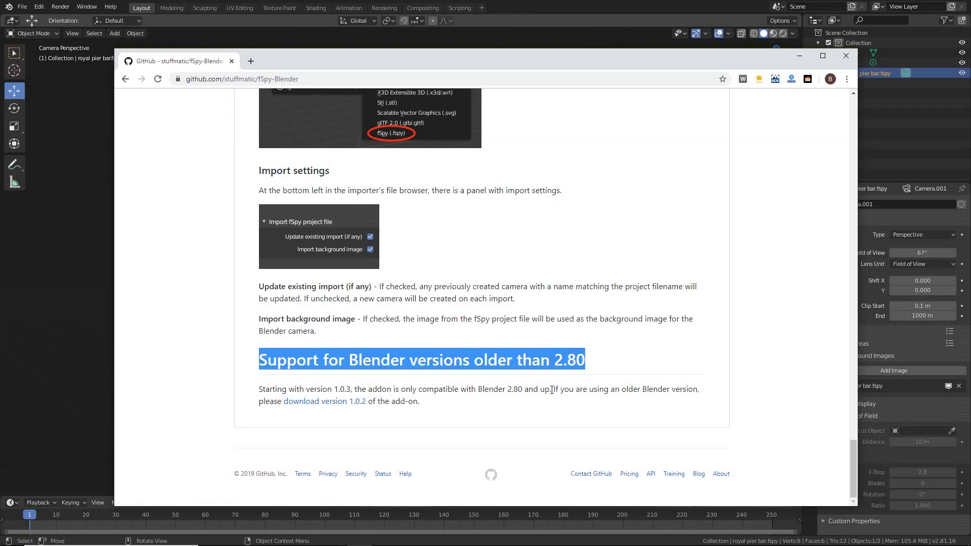
pyautogui.moveTo(552, 390); pyautogui.dragTo(555, 404)
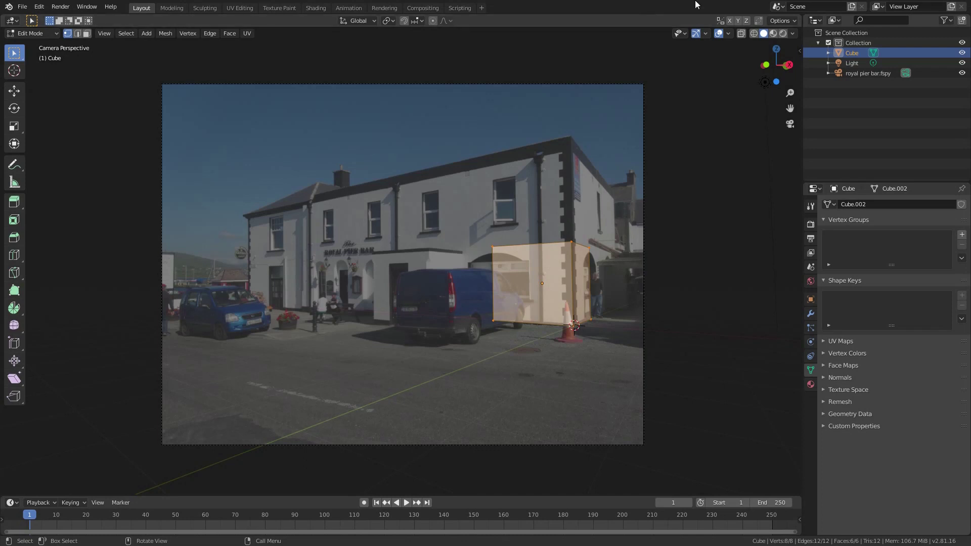
# In X-ray, stretch the box's end face along X, raise its top to the roofline, and shift the front face back.
pyautogui.click(741, 33)
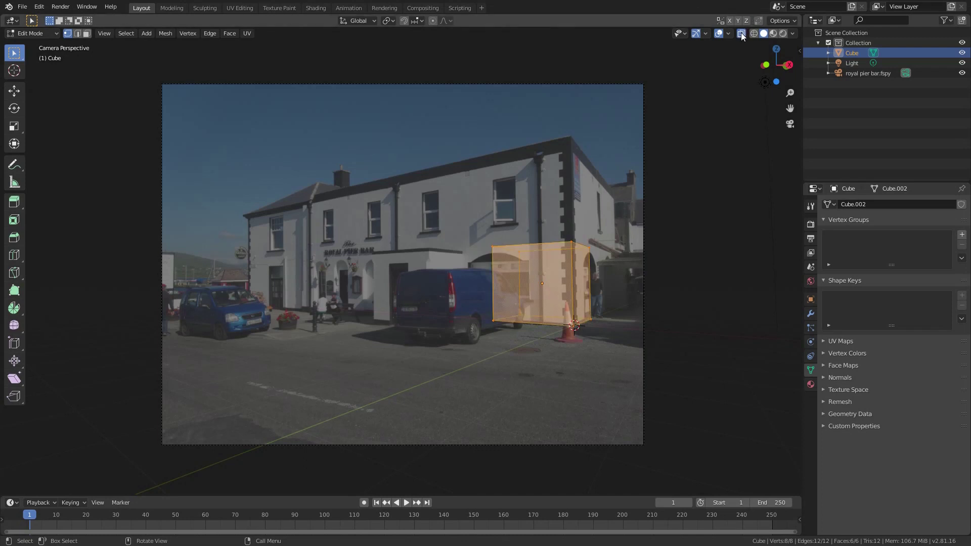
pyautogui.moveTo(347, 213); pyautogui.dragTo(531, 334)
pyautogui.press('g')
pyautogui.press('x')
pyautogui.click(403, 271)
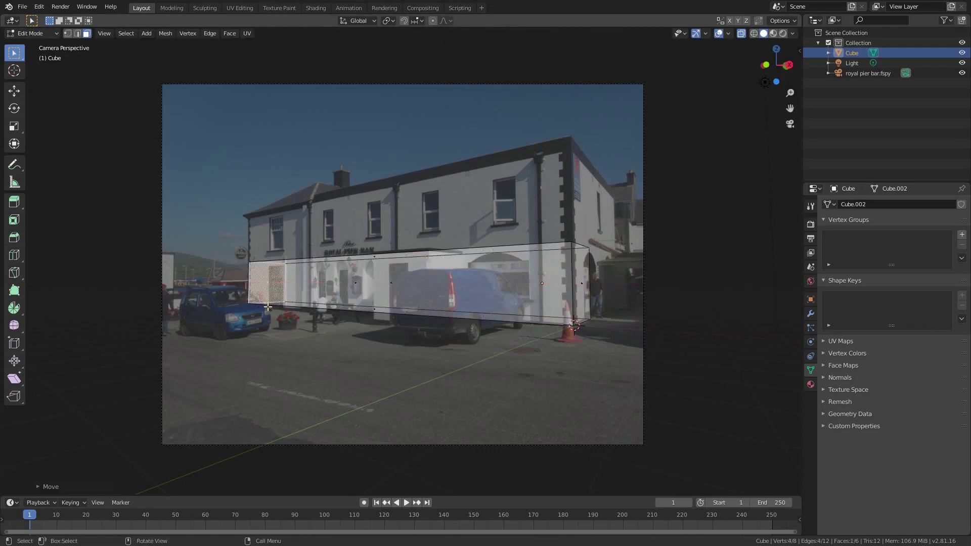
pyautogui.click(374, 256)
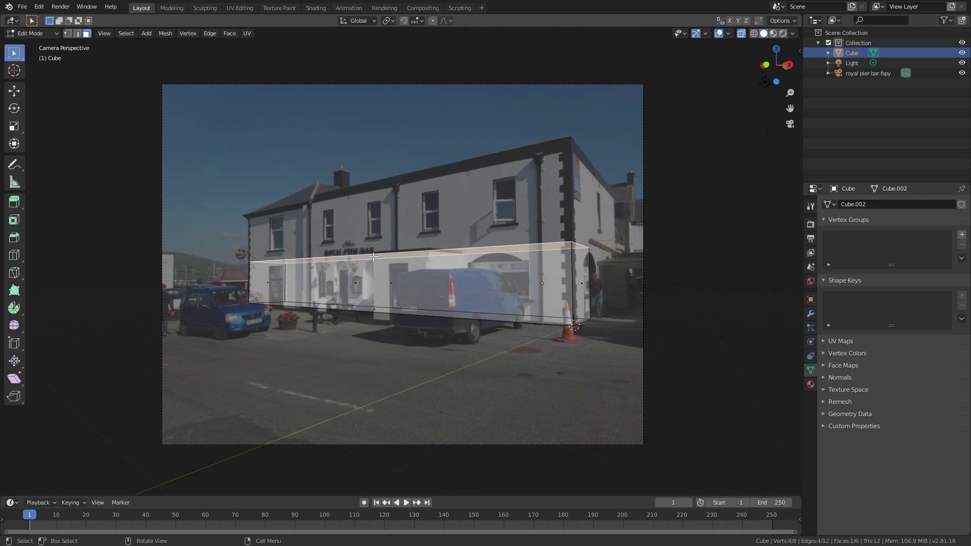
pyautogui.press('g')
pyautogui.press('z')
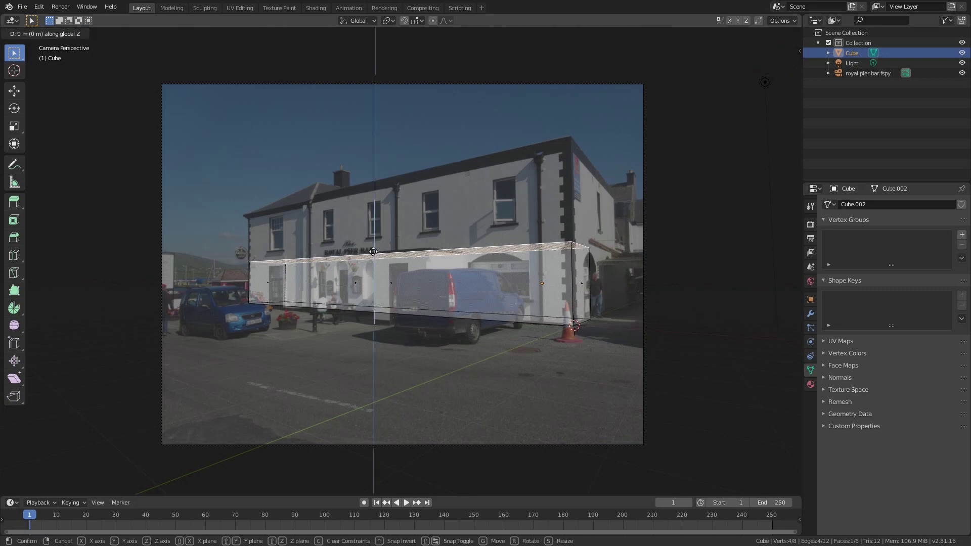
pyautogui.click(379, 191)
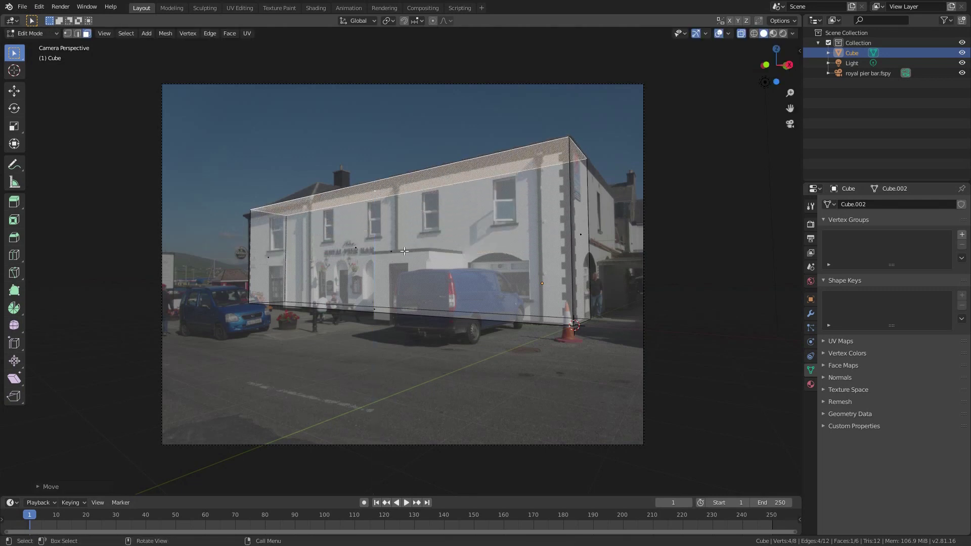
pyautogui.click(385, 251)
pyautogui.moveTo(385, 252); pyautogui.dragTo(418, 250)
# Add four evenly spaced edge loops around the box.
pyautogui.hotkey('ctrl', 'r')
pyautogui.scroll(3, 418, 250)
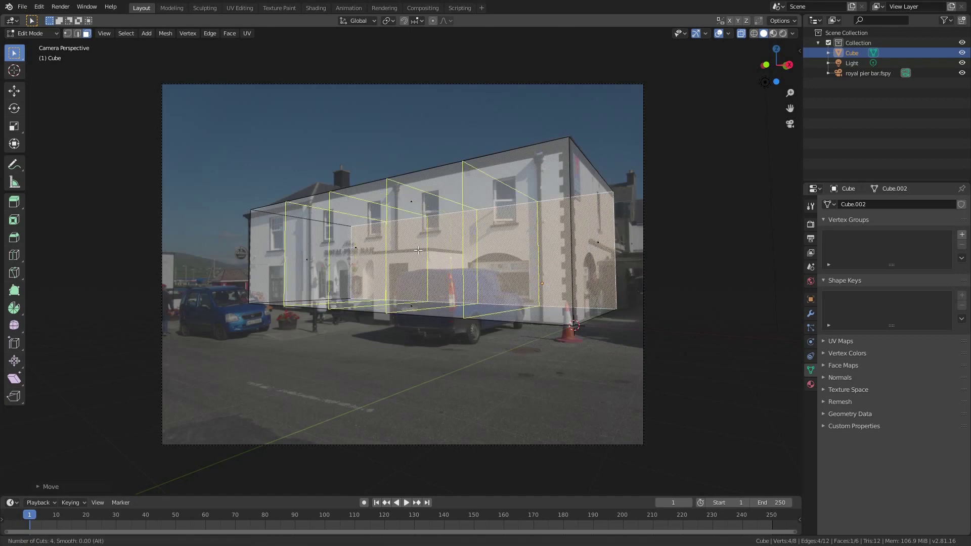
pyautogui.click(418, 249)
pyautogui.rightClick(441, 242)
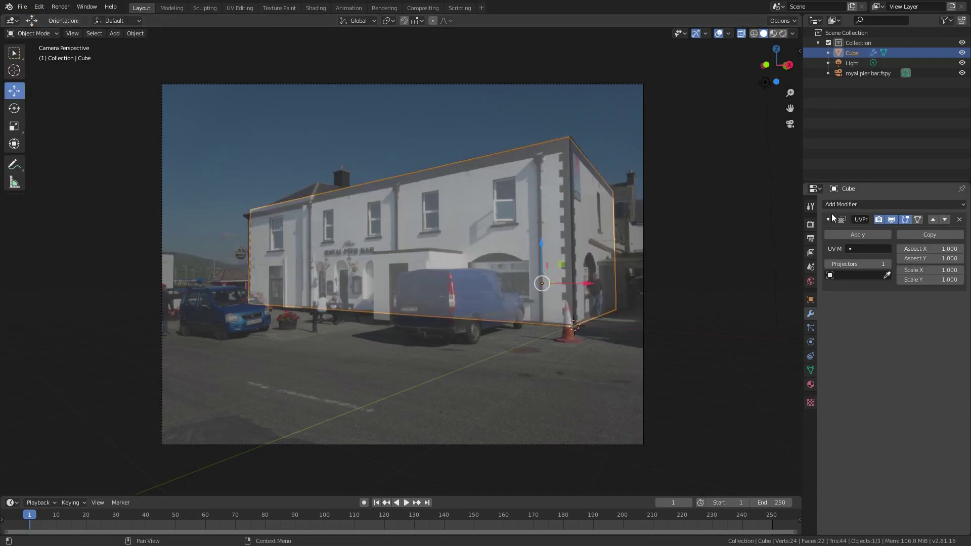
# Add a Simple Subdivision modifier above UV Project and set the royal pier bar.fspy camera as projector.
pyautogui.click(854, 205)
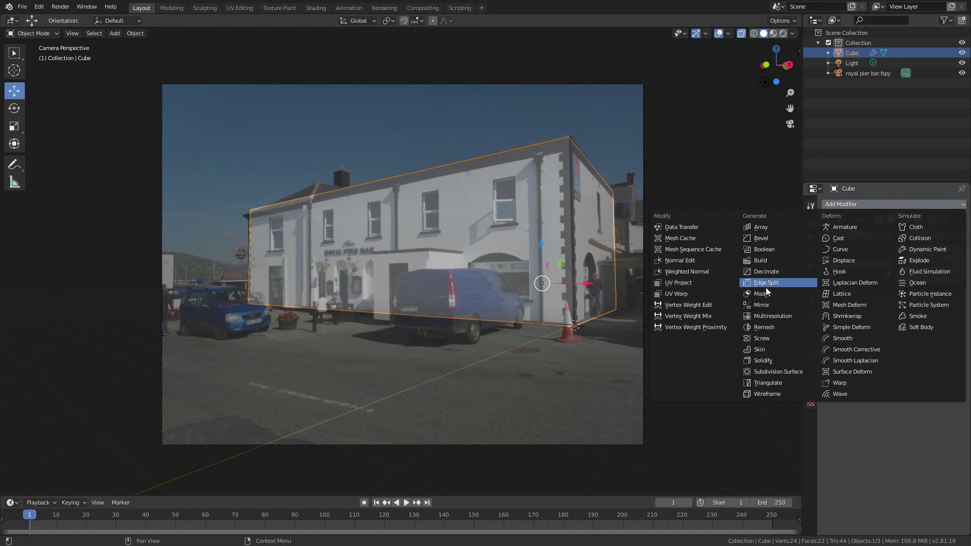
pyautogui.click(776, 371)
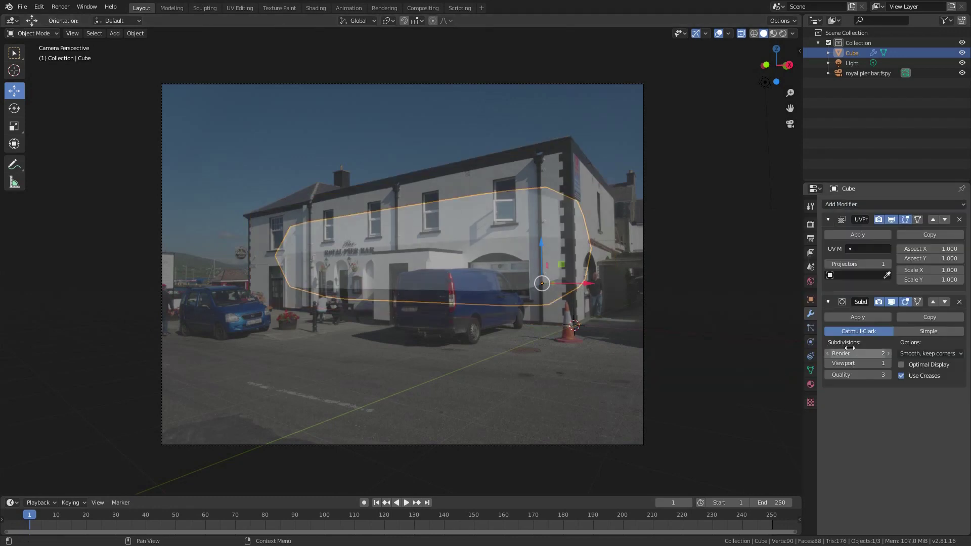
pyautogui.click(904, 332)
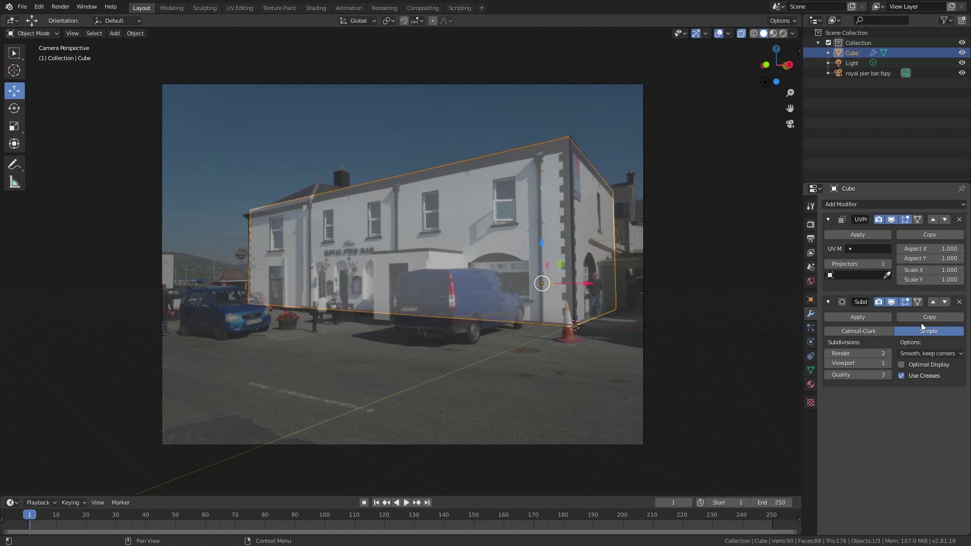
pyautogui.click(931, 301)
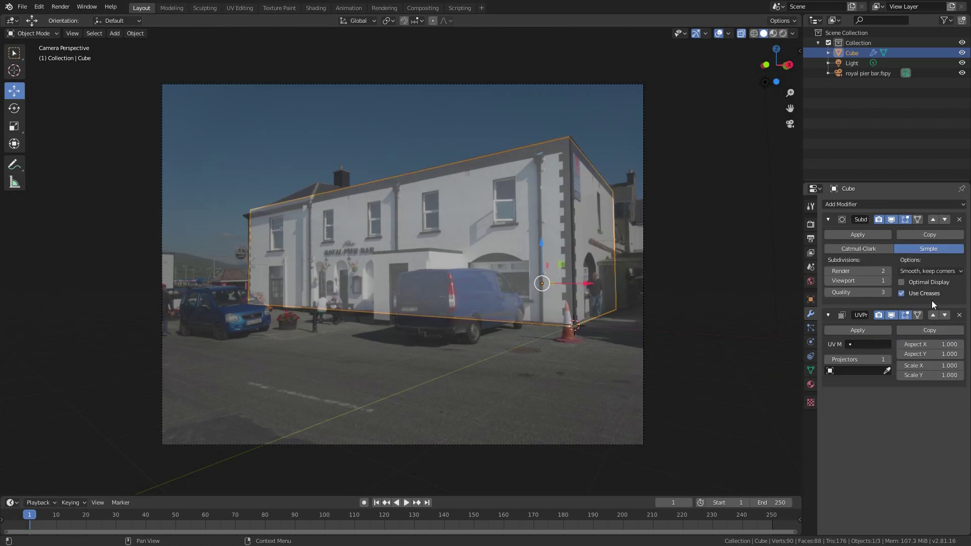
pyautogui.click(866, 372)
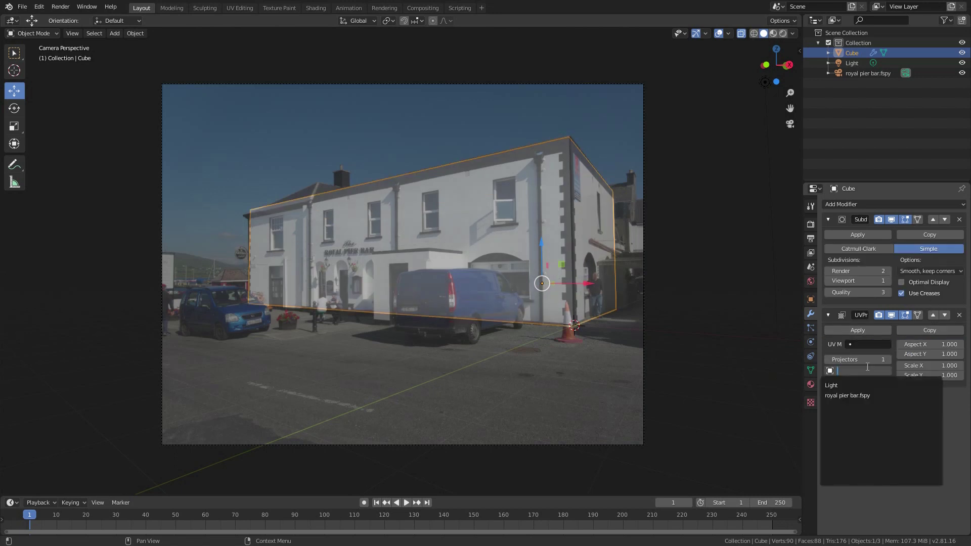
pyautogui.click(883, 395)
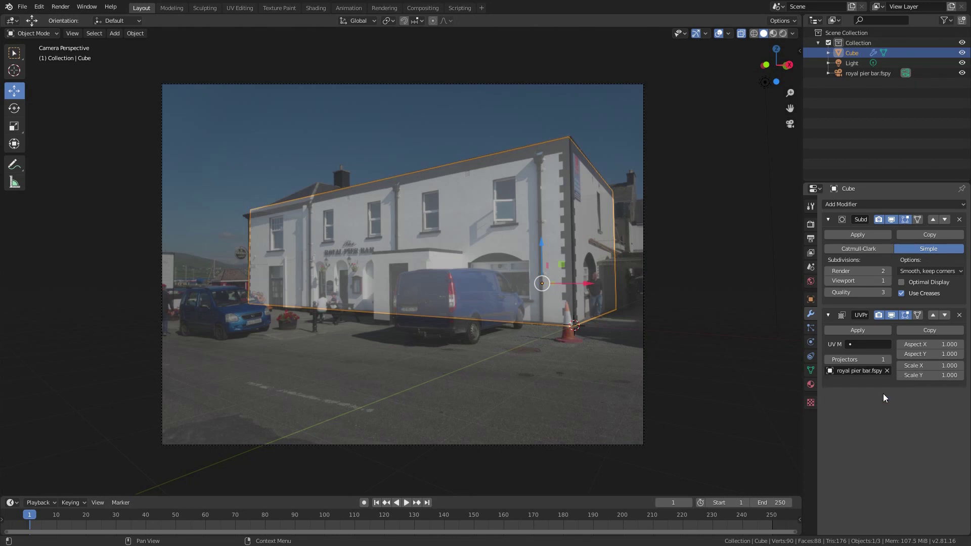
# Give the cube a Diffuse BSDF material coloured by an Image Texture of the royal pier bar.fspy photo.
pyautogui.click(910, 280)
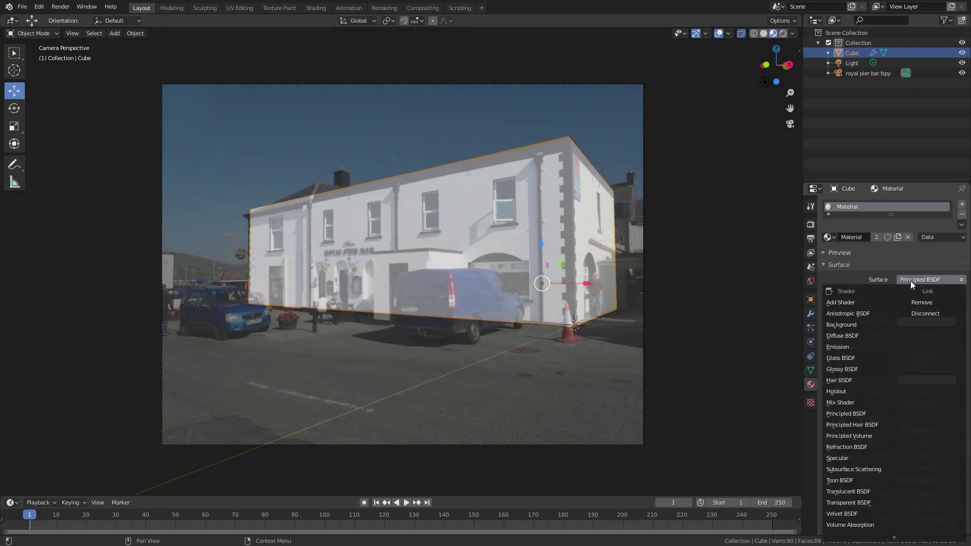
pyautogui.click(849, 335)
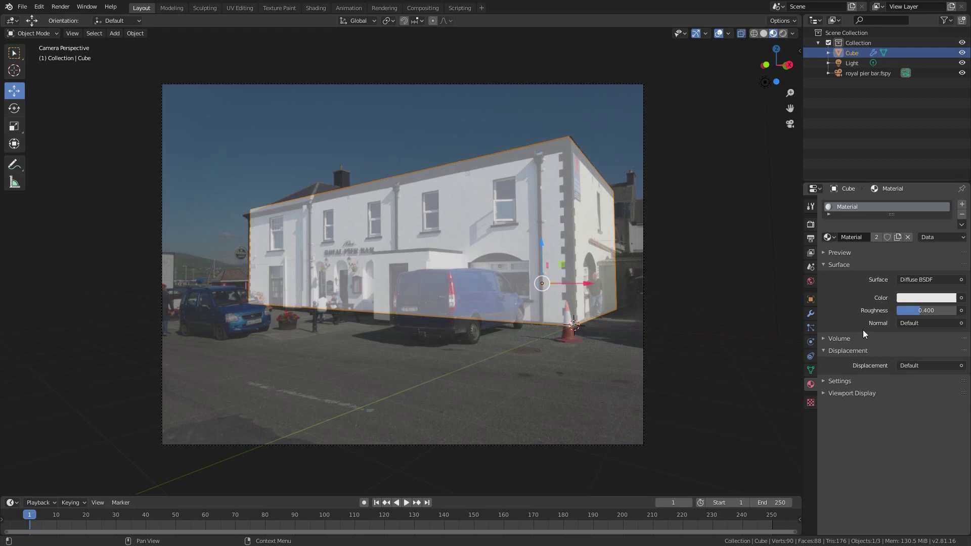
pyautogui.click(961, 298)
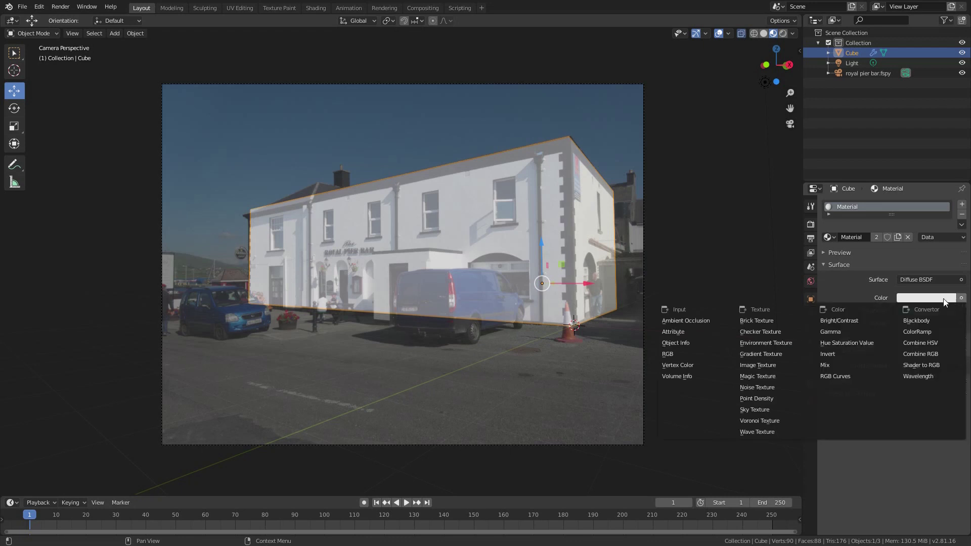
pyautogui.click(763, 365)
pyautogui.click(903, 310)
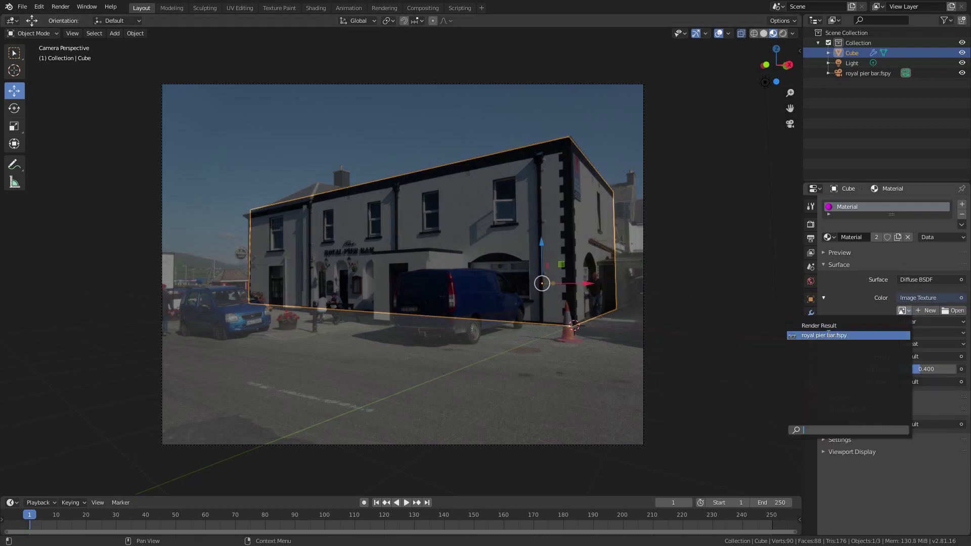
pyautogui.click(828, 335)
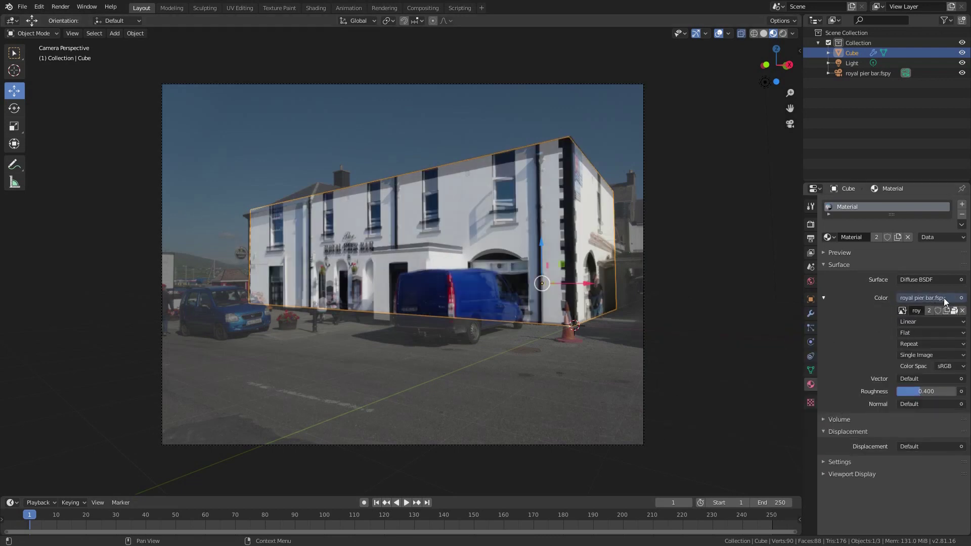
# Set Subdivision viewport level to 4 and UV Project Aspect X to 1.333.
pyautogui.click(811, 314)
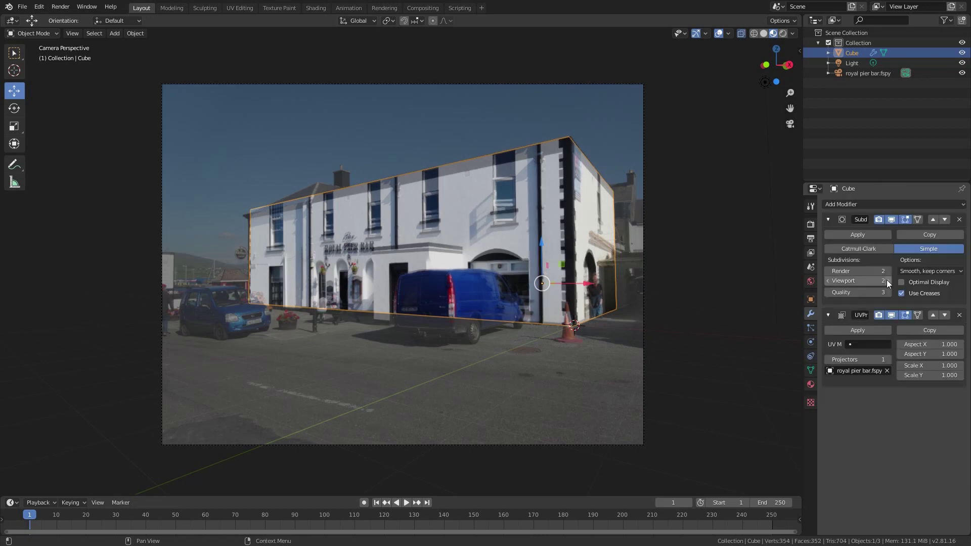
pyautogui.click(887, 280)
pyautogui.click(887, 280)
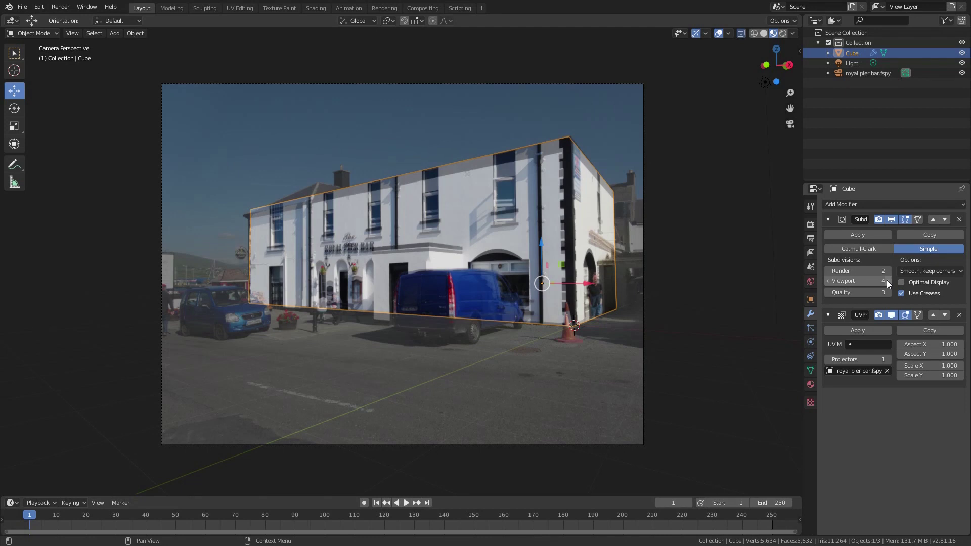
pyautogui.click(935, 344)
pyautogui.write('1.0')
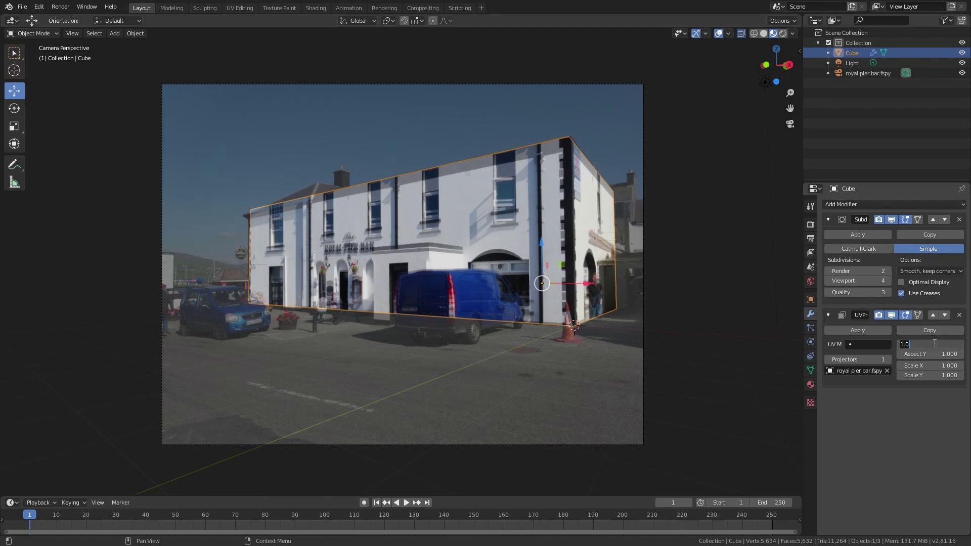
pyautogui.write('1.3333')
pyautogui.press('Return')
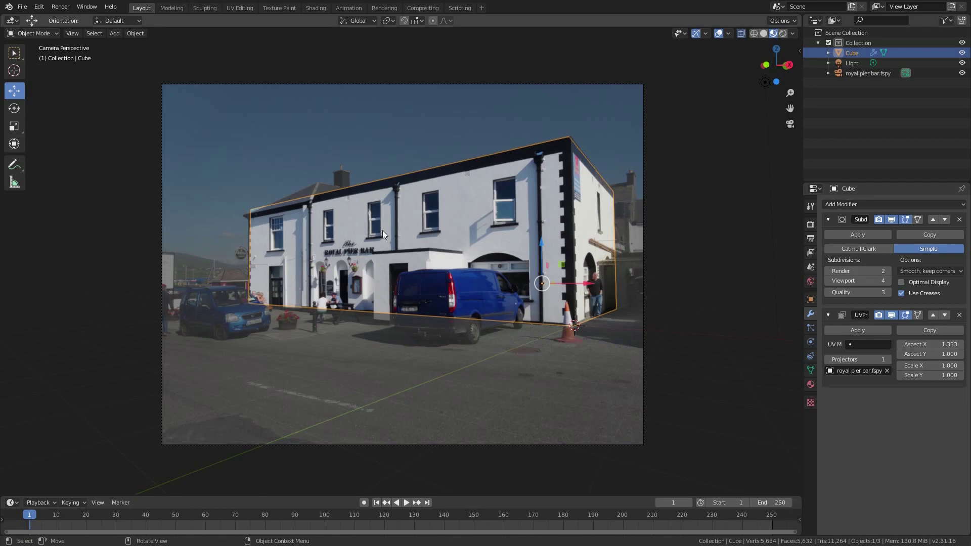
# Orbit and zoom around the textured box to inspect the projected pub photo from several sides.
pyautogui.moveTo(382, 229); pyautogui.dragTo(614, 192, button='middle')
pyautogui.scroll(-3, 607, 197)
pyautogui.scroll(5, 455, 211)
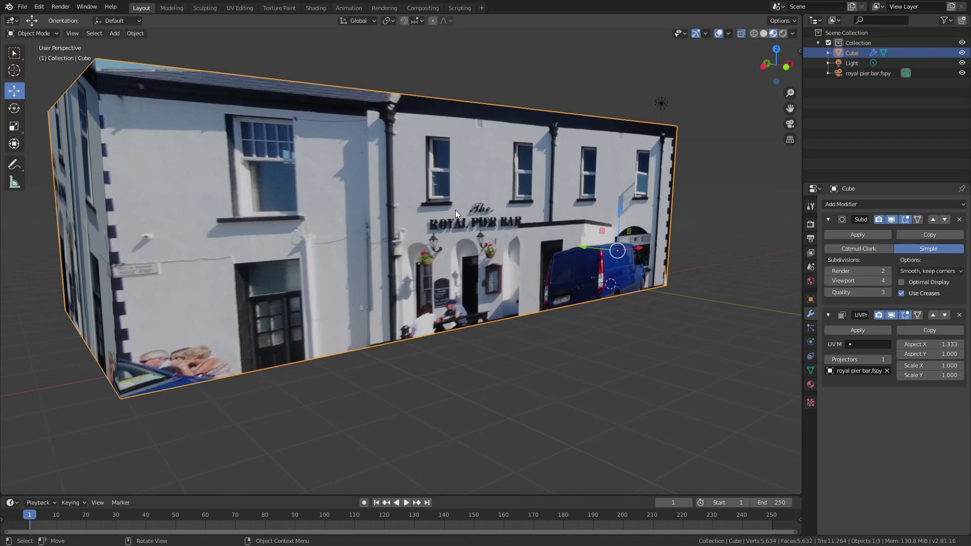
pyautogui.moveTo(455, 210); pyautogui.dragTo(327, 210, button='middle')
pyautogui.scroll(3, 327, 209)
pyautogui.scroll(-5, 339, 215)
pyautogui.scroll(5, 527, 211)
pyautogui.moveTo(527, 211); pyautogui.dragTo(365, 207, button='middle')
pyautogui.scroll(-3, 356, 247)
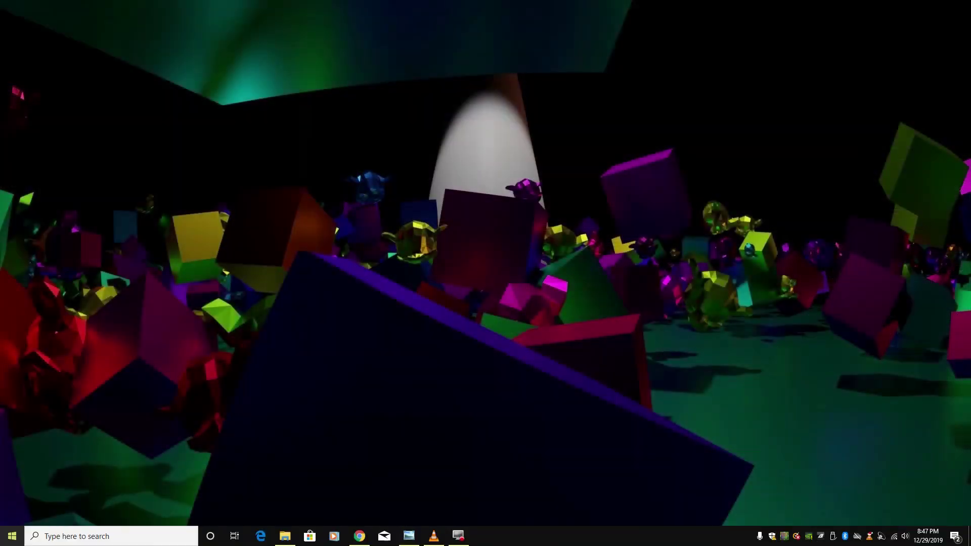
# Launch Blender 2.81a and open German brunch bar.blend from recent files.
pyautogui.click(12, 536)
pyautogui.click(70, 281)
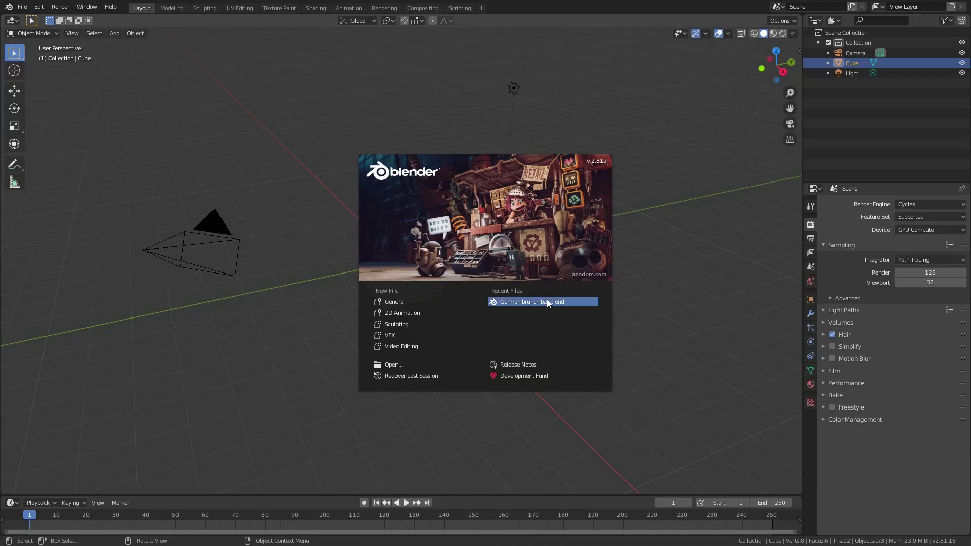
pyautogui.click(564, 301)
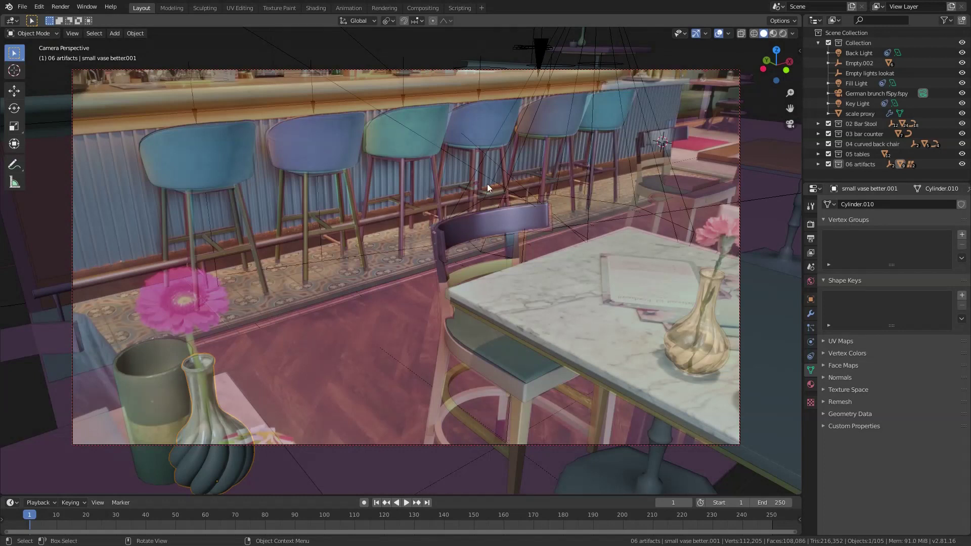
# Select the German brunch fSpy camera, toggle its background photo off and on, and set Alpha to 1.000.
pyautogui.click(684, 133)
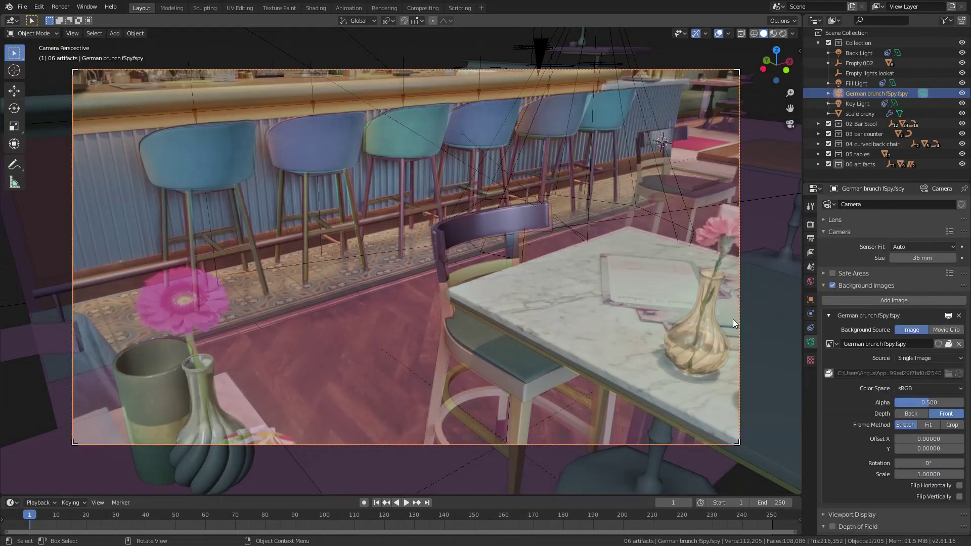
pyautogui.click(948, 316)
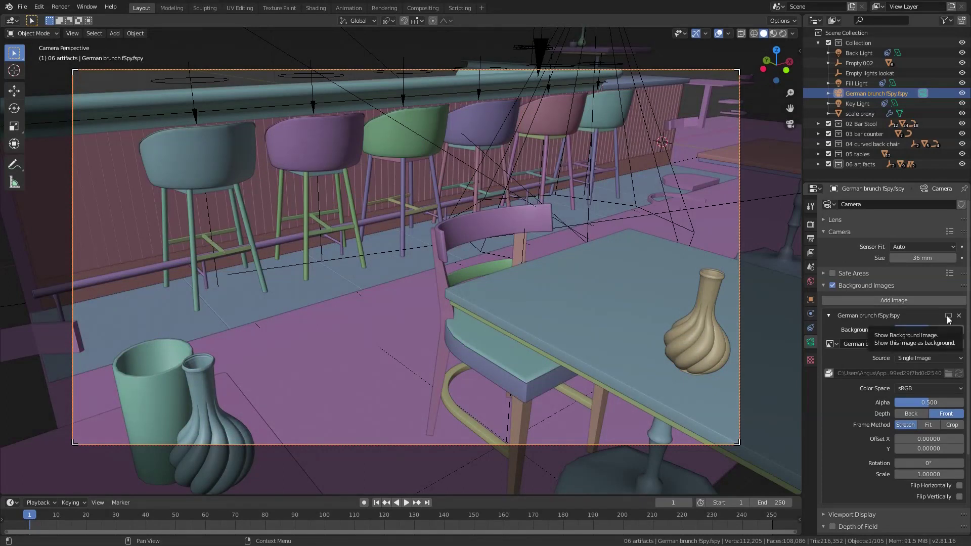
pyautogui.click(948, 317)
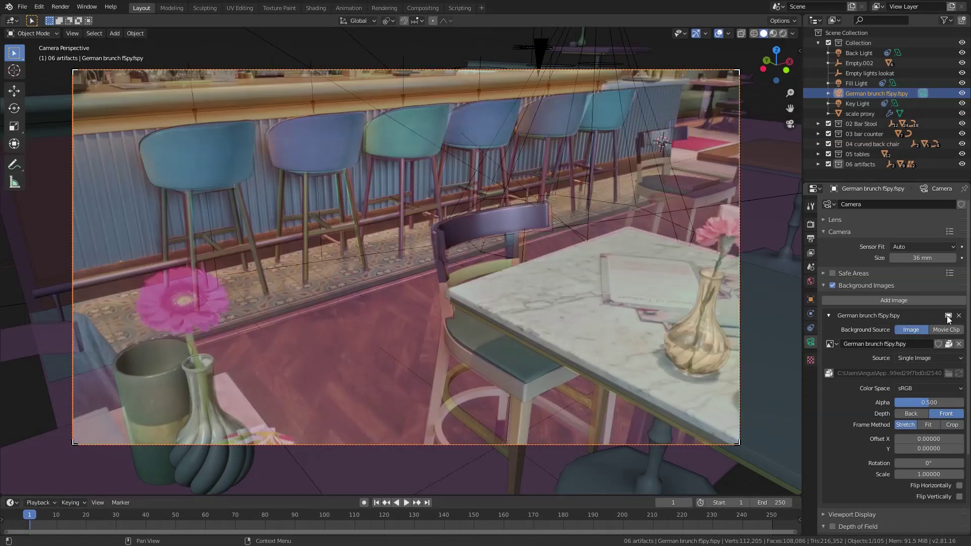
pyautogui.moveTo(933, 404); pyautogui.dragTo(966, 406)
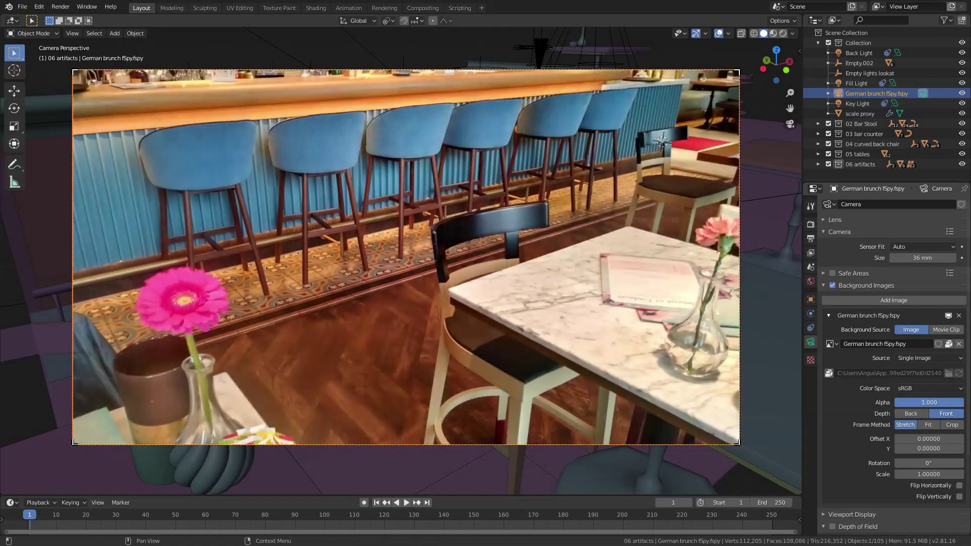
# Revert the photo opacity to 0.500 and switch the viewport to Material Preview.
pyautogui.hotkey('ctrl', 'z')
pyautogui.click(792, 33)
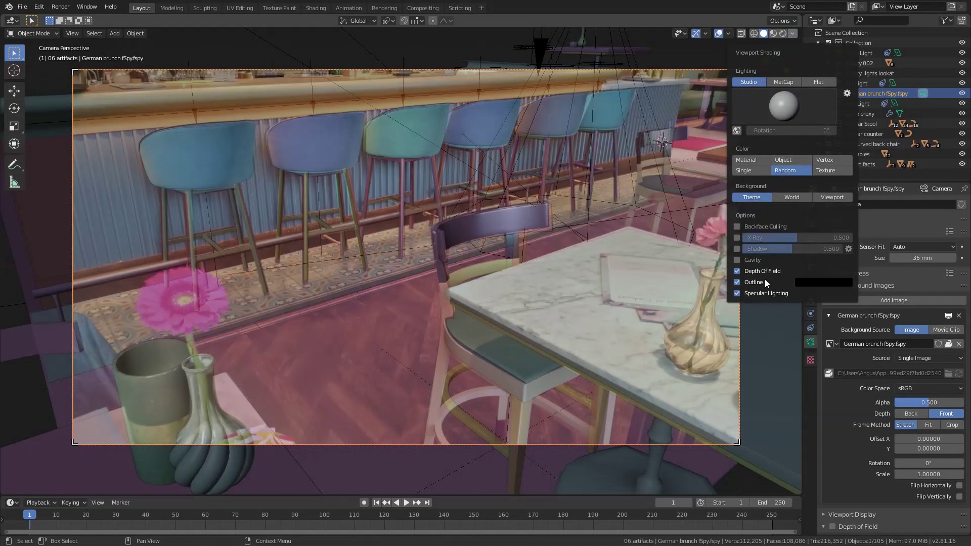
pyautogui.click(773, 33)
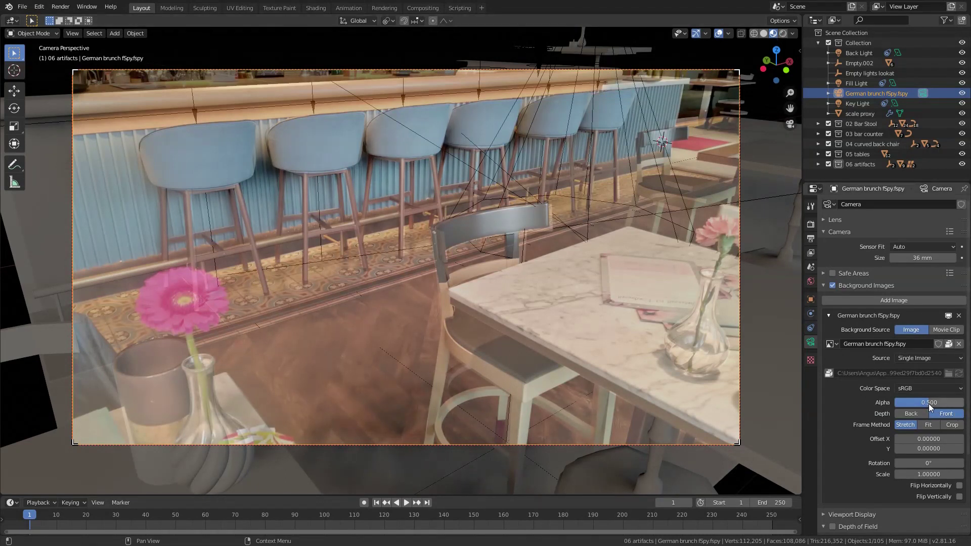
# Try the photo at Depth Back, then Front, raising its Alpha toward full opacity.
pyautogui.moveTo(928, 404)
pyautogui.mouseDown()
pyautogui.moveTo(949, 404)
pyautogui.moveTo(903, 402)
pyautogui.moveTo(948, 402)
pyautogui.mouseUp()
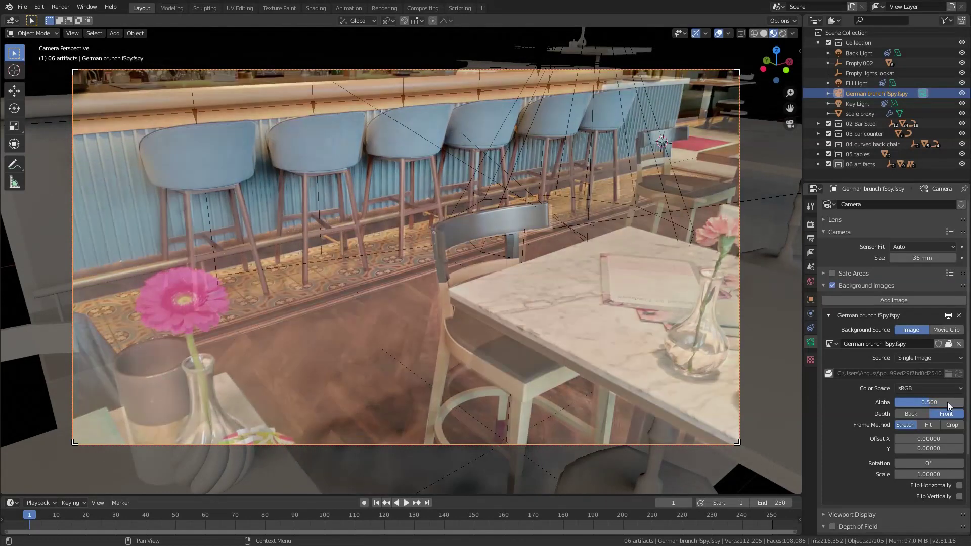
pyautogui.click(917, 411)
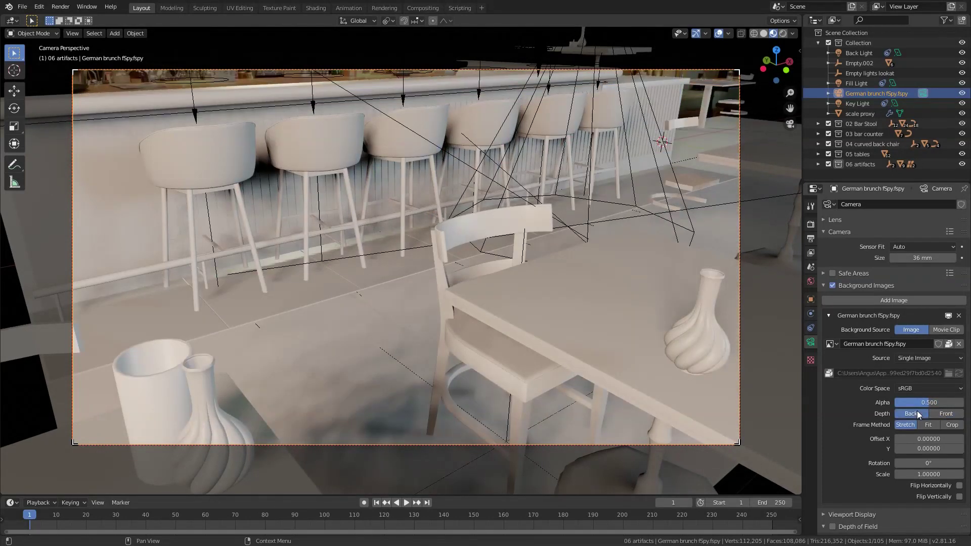
pyautogui.moveTo(927, 402)
pyautogui.mouseDown()
pyautogui.moveTo(964, 403)
pyautogui.moveTo(929, 403)
pyautogui.mouseUp()
pyautogui.click(943, 413)
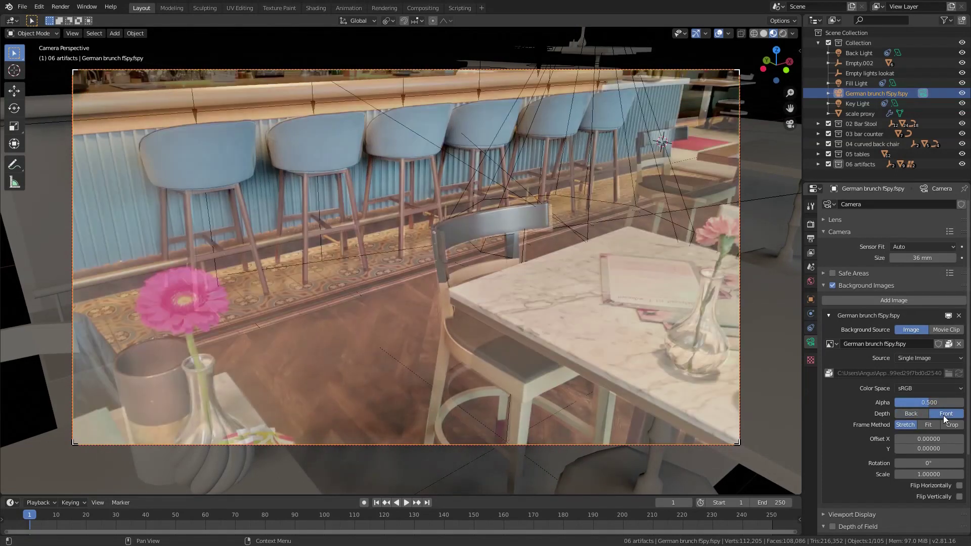
pyautogui.moveTo(929, 403); pyautogui.dragTo(964, 403)
# Repeatedly toggle the background photo off and on to compare it with the grey scene.
pyautogui.click(949, 316)
pyautogui.click(949, 316)
pyautogui.click(949, 315)
pyautogui.click(948, 316)
pyautogui.click(949, 316)
pyautogui.click(949, 315)
pyautogui.click(949, 316)
pyautogui.click(949, 316)
pyautogui.click(950, 315)
pyautogui.click(949, 315)
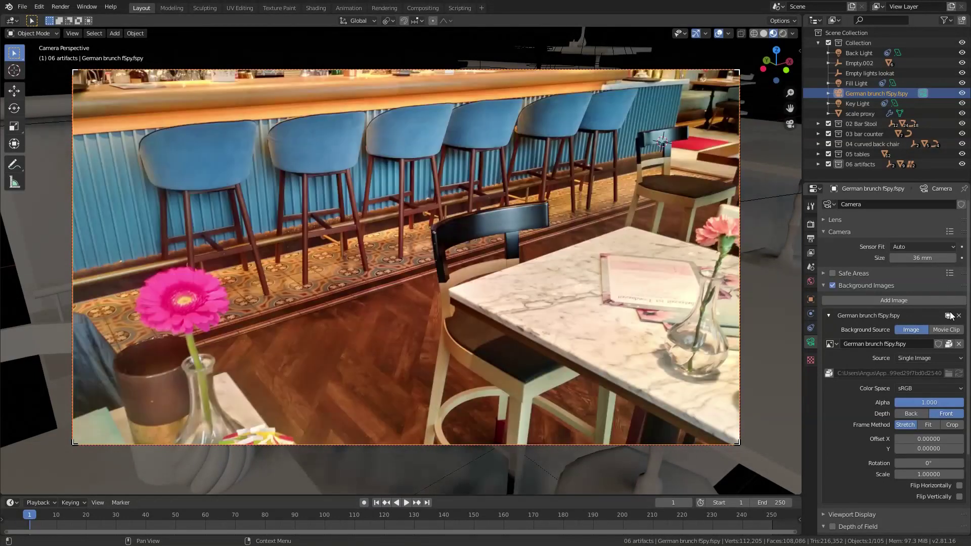
pyautogui.click(949, 316)
pyautogui.click(949, 315)
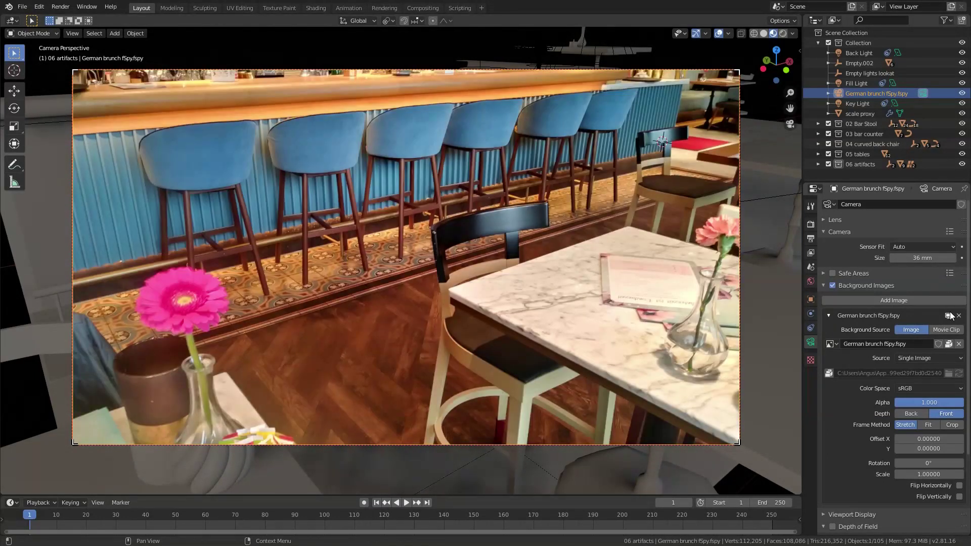
pyautogui.click(950, 315)
pyautogui.click(950, 316)
pyautogui.click(950, 316)
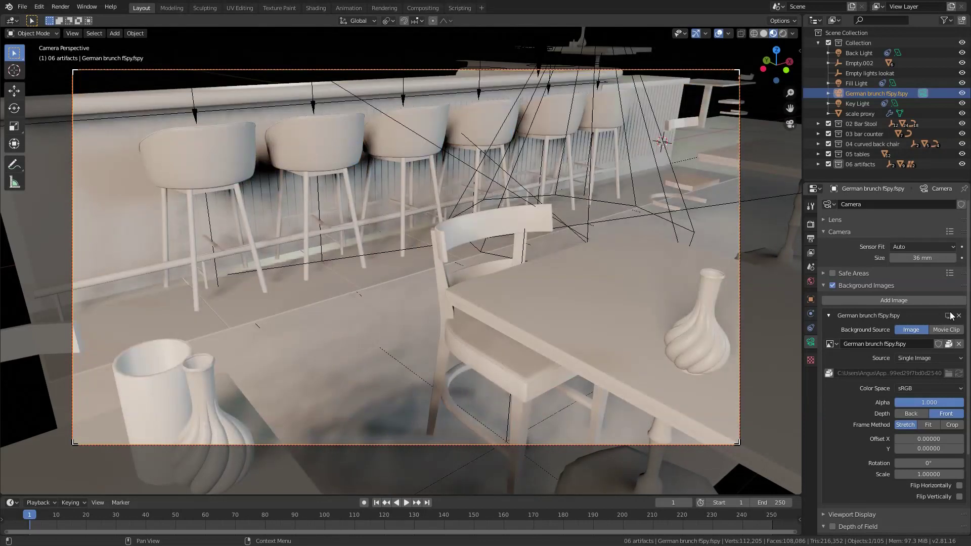
pyautogui.click(949, 316)
# Set the background photo's Alpha to 0.5.
pyautogui.click(937, 402)
pyautogui.write('0.5')
pyautogui.press('Return')
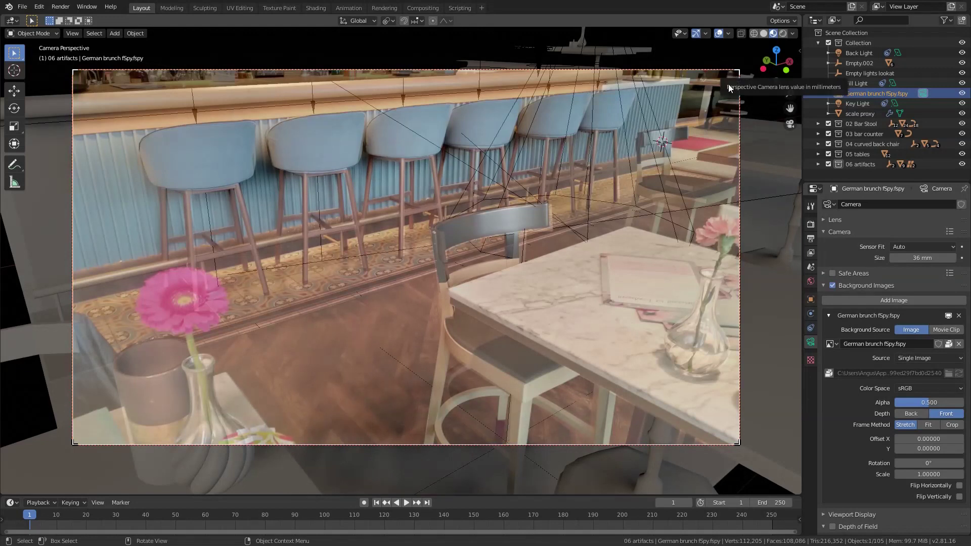
# Quit Blender without saving the bar scene.
pyautogui.click(23, 6)
pyautogui.click(49, 200)
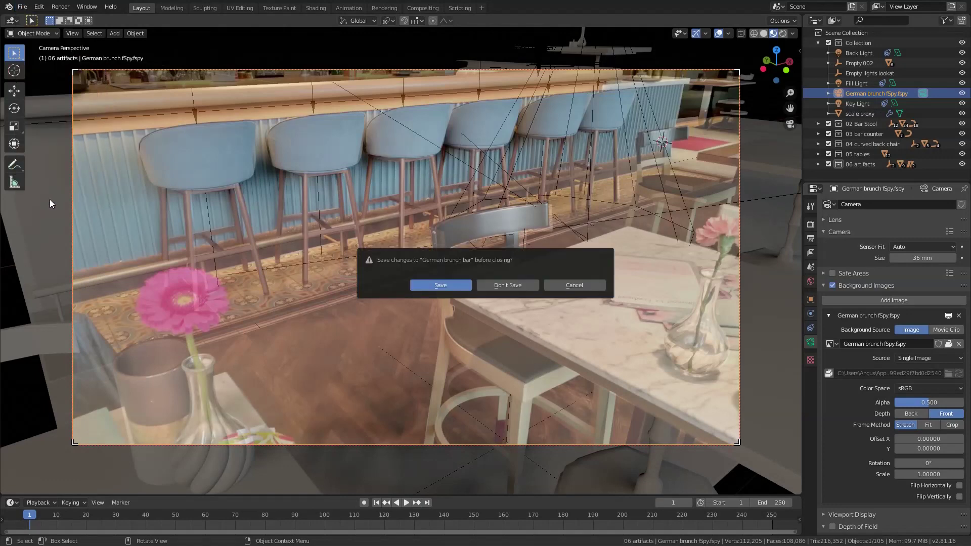
pyautogui.click(504, 284)
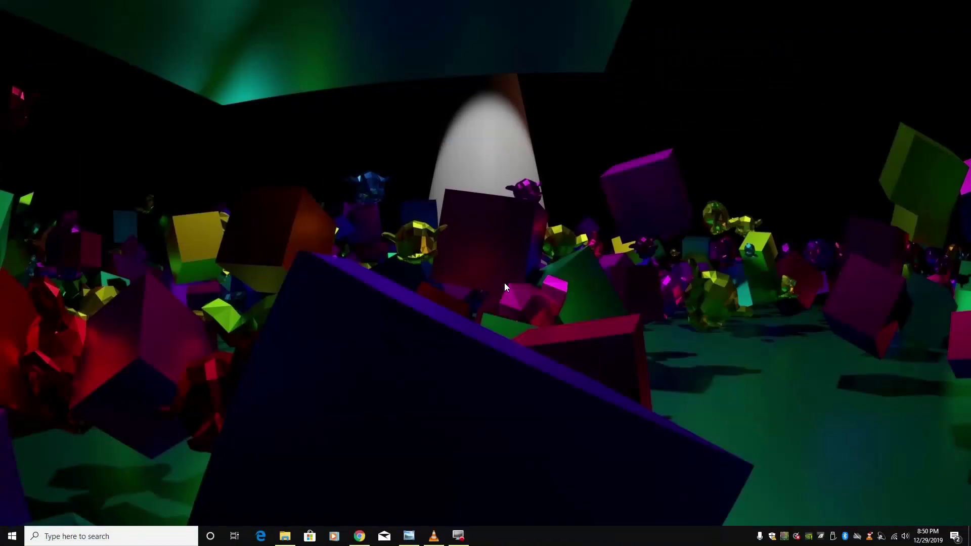